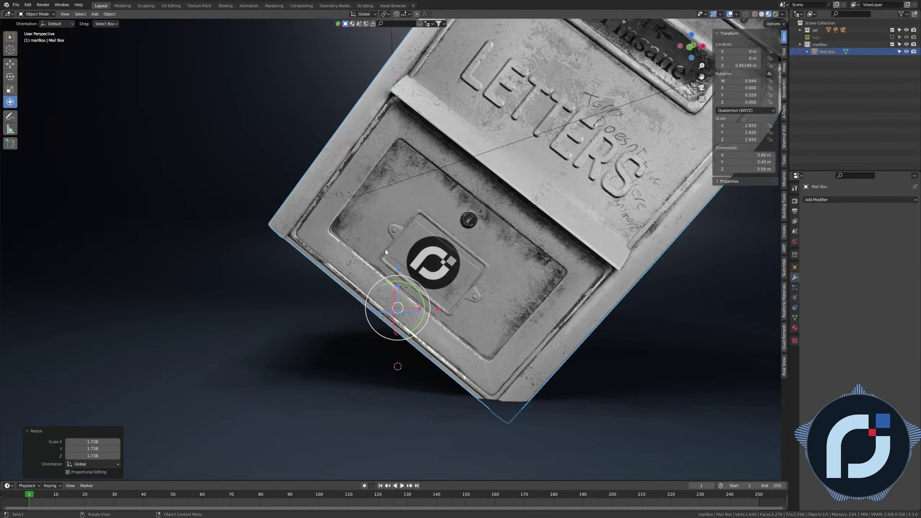
# - Set the transform orientation to Local and move the mail box about 0.063 m along its local Z axis
pyautogui.moveTo(385, 250); pyautogui.dragTo(480, 174, button='middle')
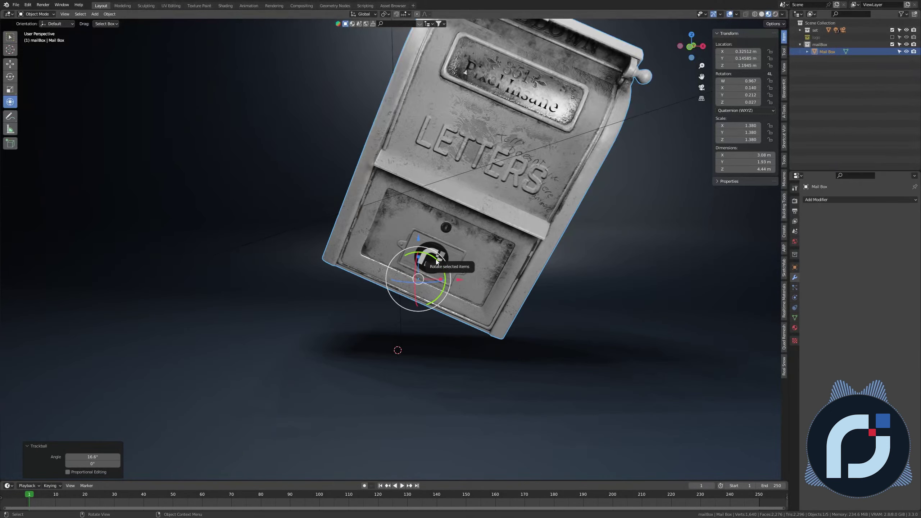
pyautogui.moveTo(437, 262); pyautogui.dragTo(367, 213, button='middle')
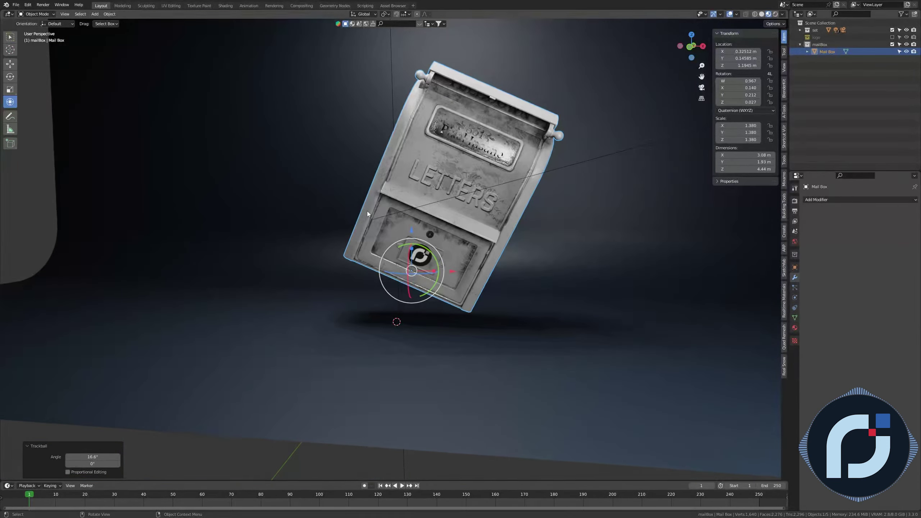
pyautogui.moveTo(458, 207); pyautogui.dragTo(461, 213, button='middle')
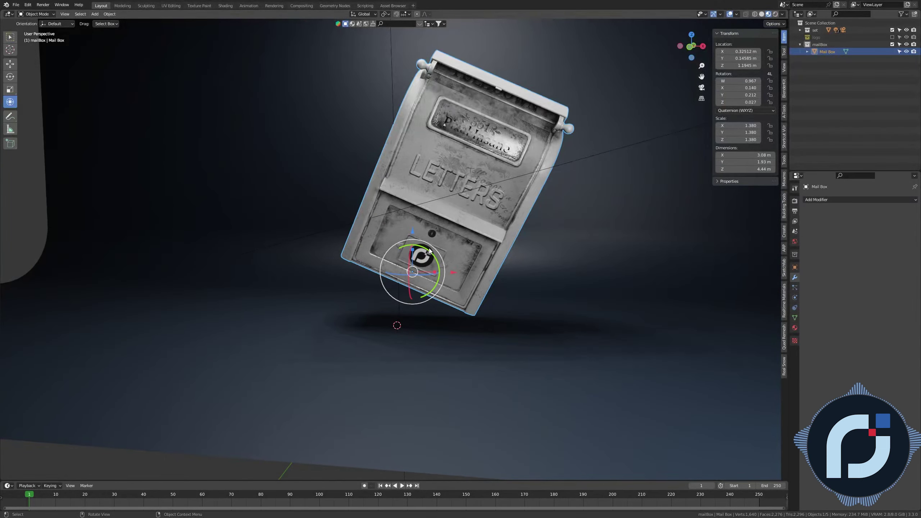
pyautogui.press(',')
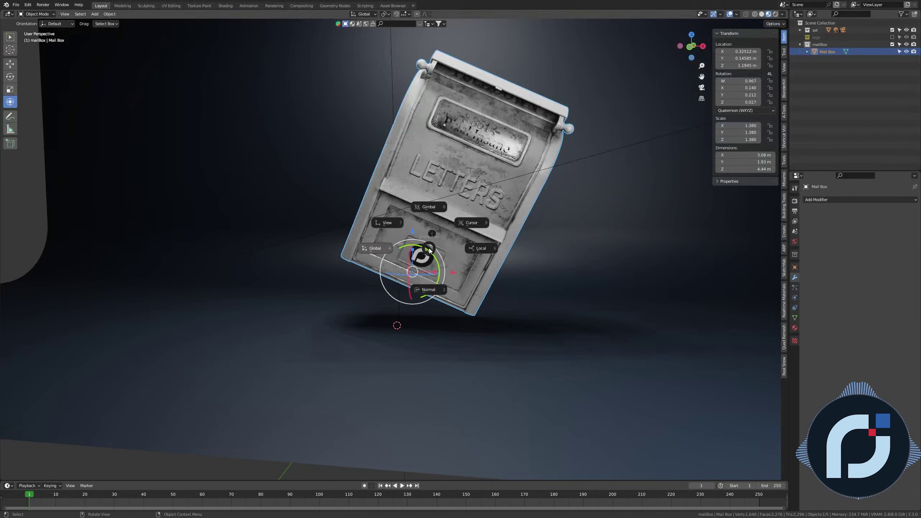
pyautogui.click(478, 249)
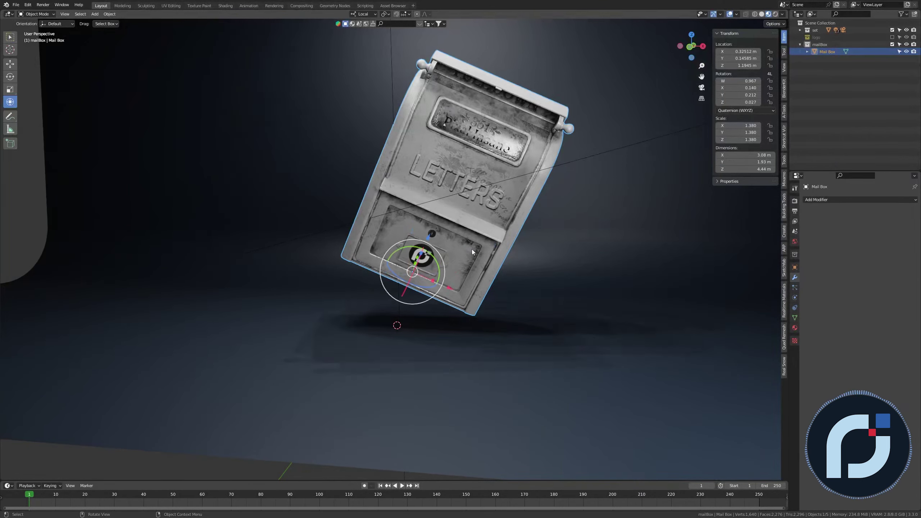
pyautogui.moveTo(414, 232)
pyautogui.mouseDown()
pyautogui.moveTo(438, 225)
pyautogui.moveTo(517, 123)
pyautogui.moveTo(417, 226)
pyautogui.mouseUp()
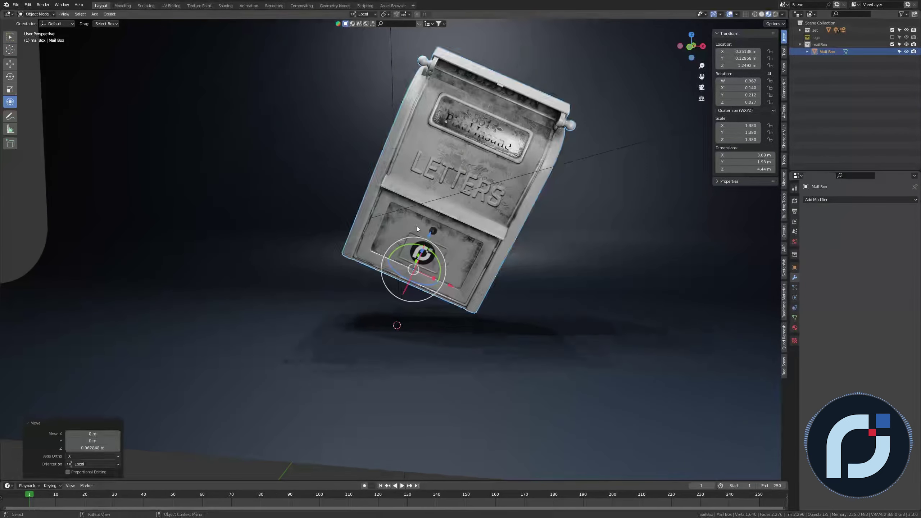
# - Set the transform orientation to Normal and try moving and rotating the mail box with the gizmo
pyautogui.press(',')
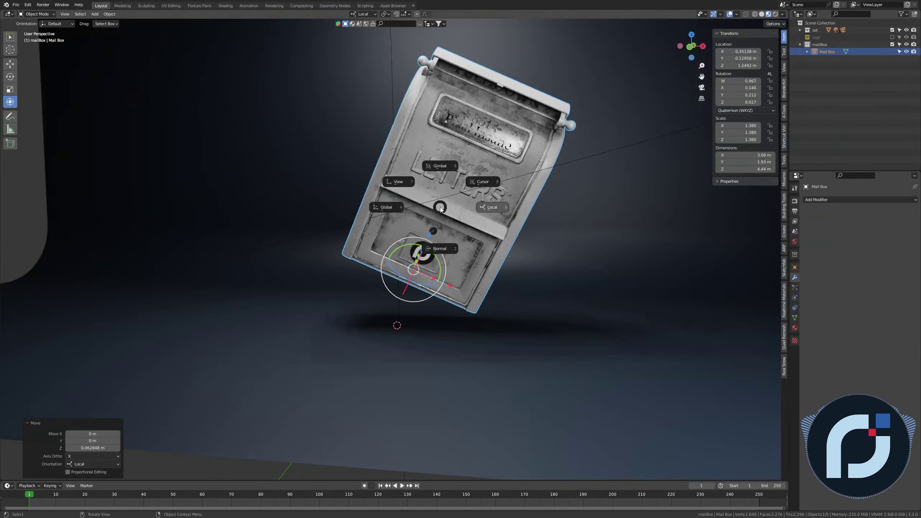
pyautogui.click(442, 244)
pyautogui.moveTo(449, 291); pyautogui.dragTo(447, 258)
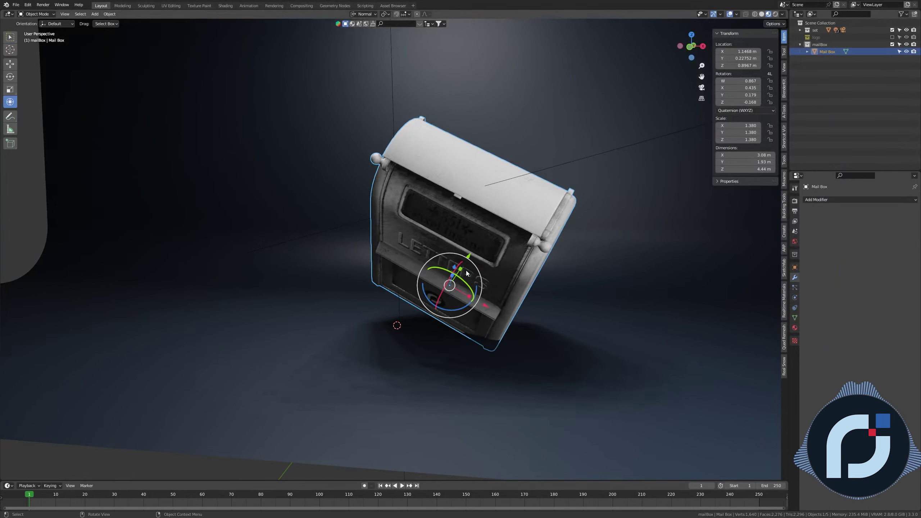
# - Undo the mail box's transforms to restore its upright original placement at the scene origin
pyautogui.hotkey('ctrl', 'z')
pyautogui.hotkey('ctrl', 'z')
pyautogui.hotkey('ctrl', 'z')
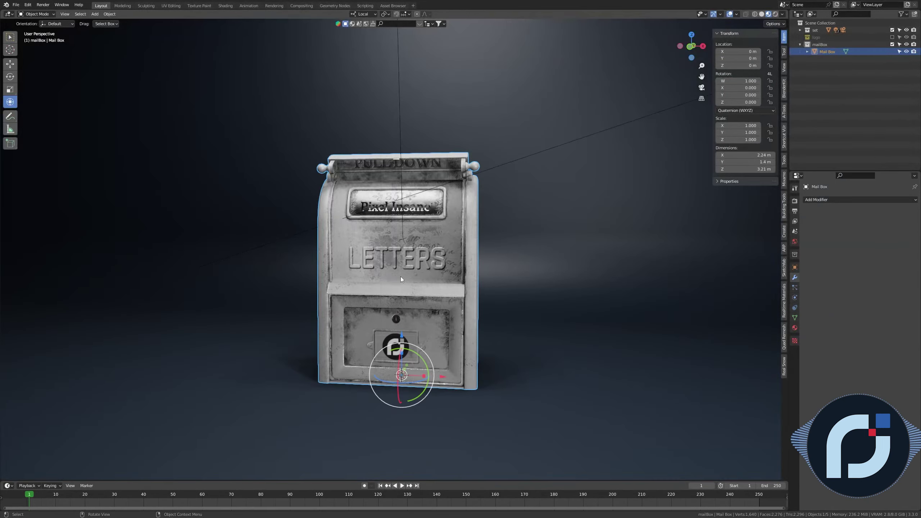
# - Set the transform orientation to View and check how the mail box's gizmo aligns from another angle
pyautogui.press(',')
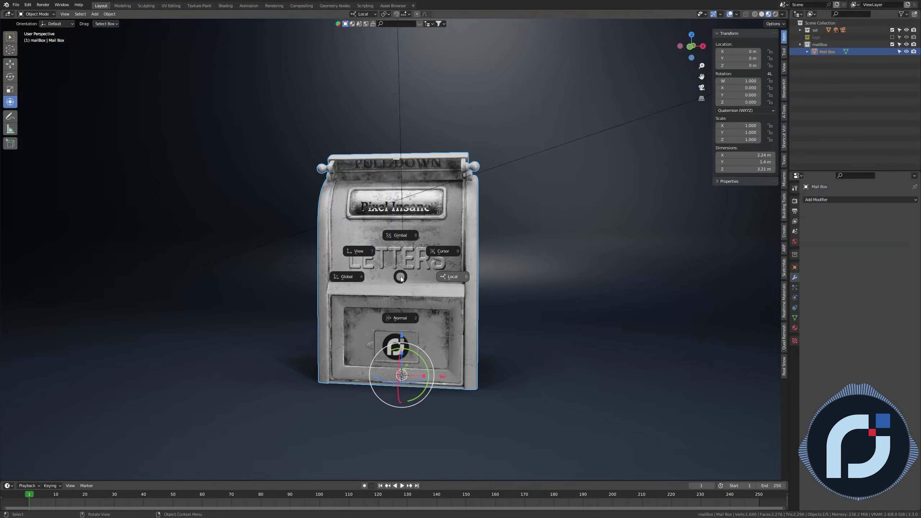
pyautogui.click(360, 251)
pyautogui.moveTo(452, 299); pyautogui.dragTo(533, 292, button='middle')
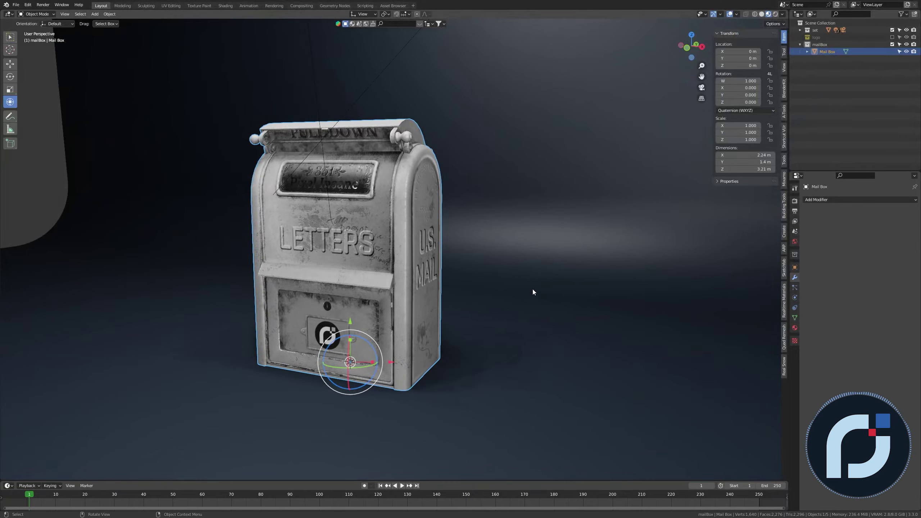
# - In the front orthographic view, move the mail box freely within the view plane and rotate it
pyautogui.press('KP_1')
pyautogui.keyDown('shift'); pyautogui.moveTo(369, 292); pyautogui.dragTo(404, 263, button='middle'); pyautogui.keyUp('shift')
pyautogui.press('g')
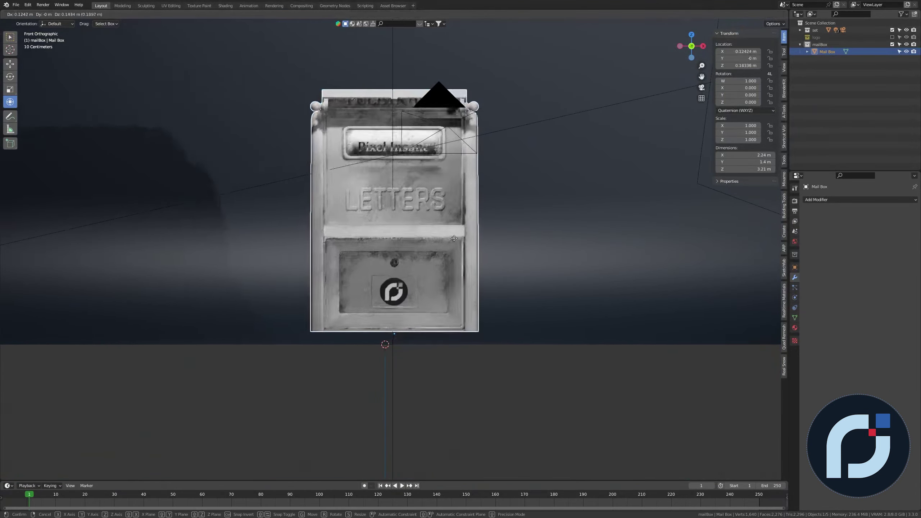
pyautogui.click(466, 249)
pyautogui.press('r')
pyautogui.click(442, 218)
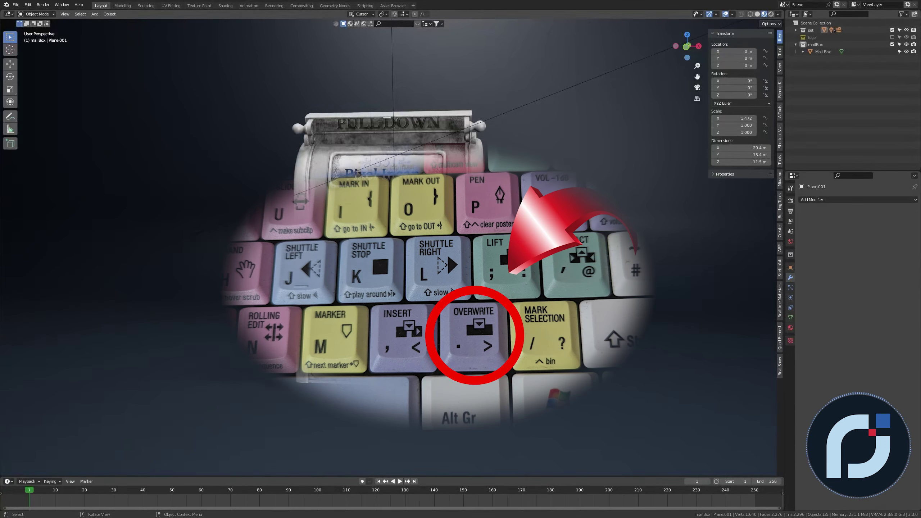
# - Duplicate the mail box and place the copy beside the original, leaving a small gap between them
pyautogui.press('.')
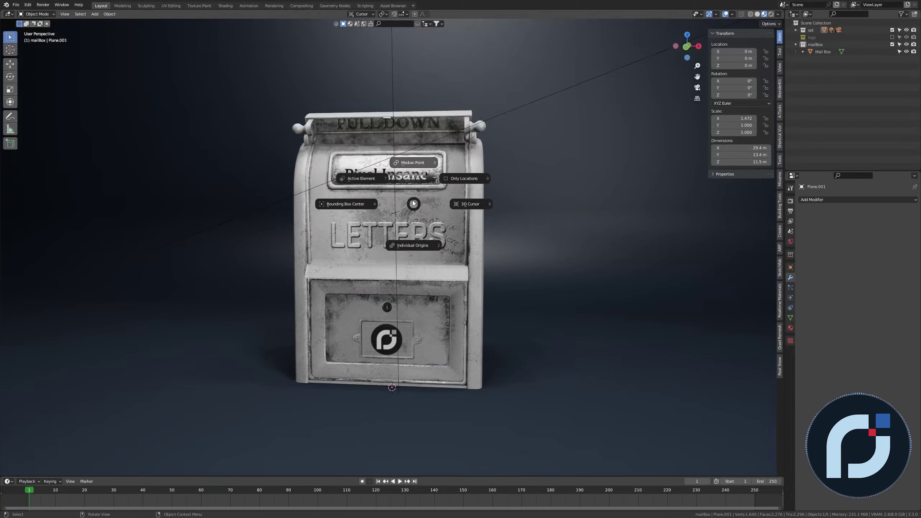
pyautogui.click(413, 203)
pyautogui.keyDown('shift'); pyautogui.click(417, 214); pyautogui.keyUp('shift')
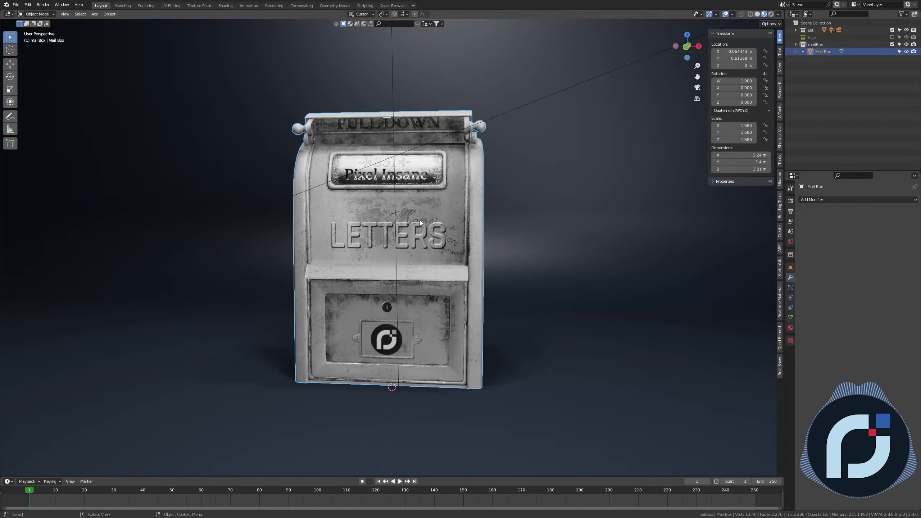
pyautogui.hotkey('shift', 'd')
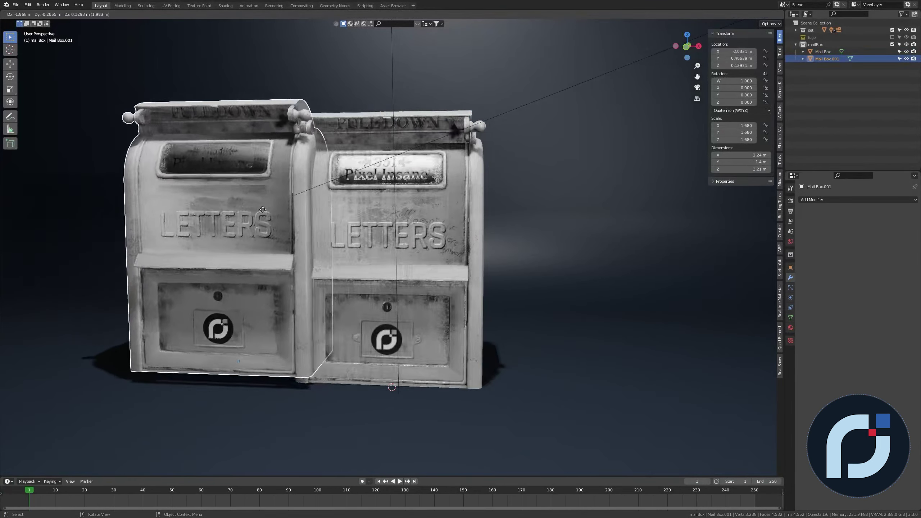
pyautogui.click(365, 242)
# - Select both mail boxes, set the pivot point to Median Point and try rotating them around their shared centre
pyautogui.keyDown('shift'); pyautogui.click(369, 223); pyautogui.keyUp('shift')
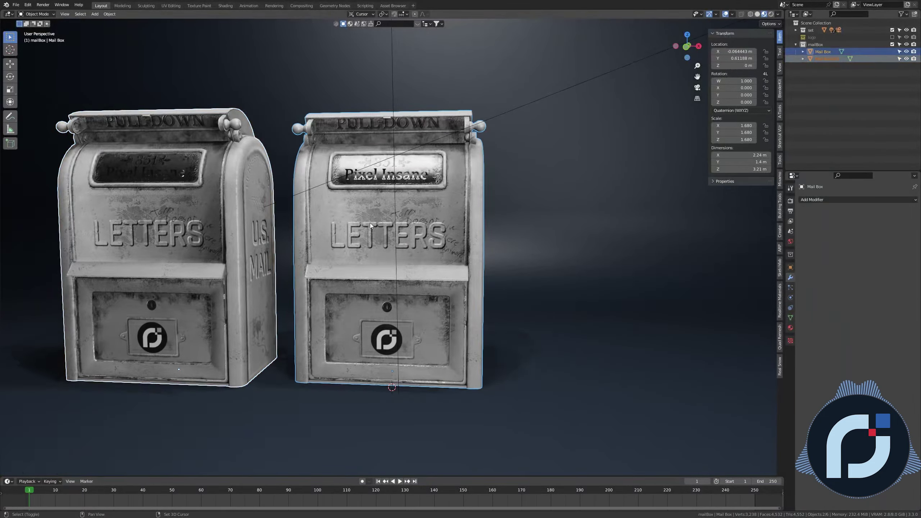
pyautogui.press('r')
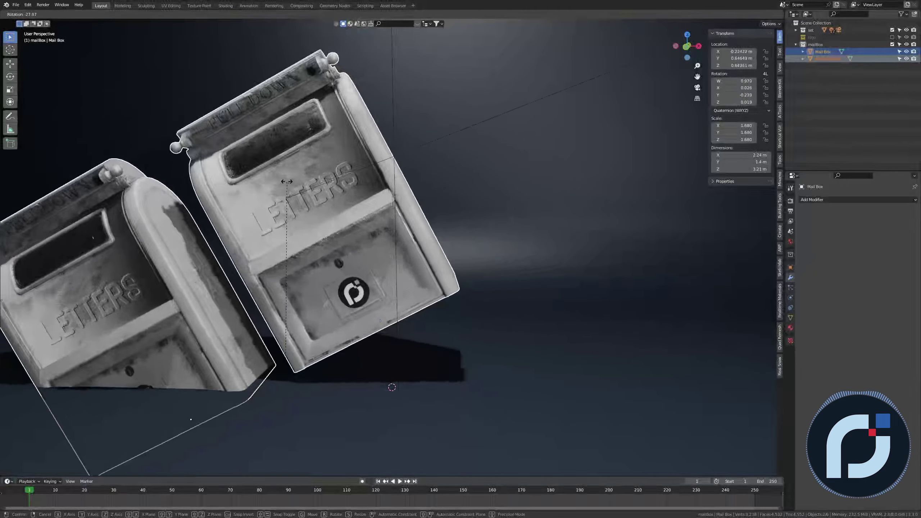
pyautogui.press('Escape')
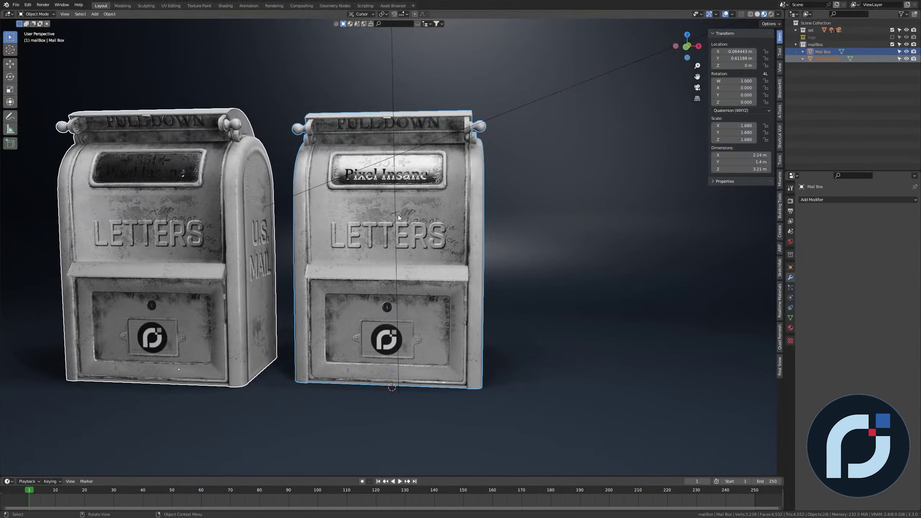
pyautogui.press('.')
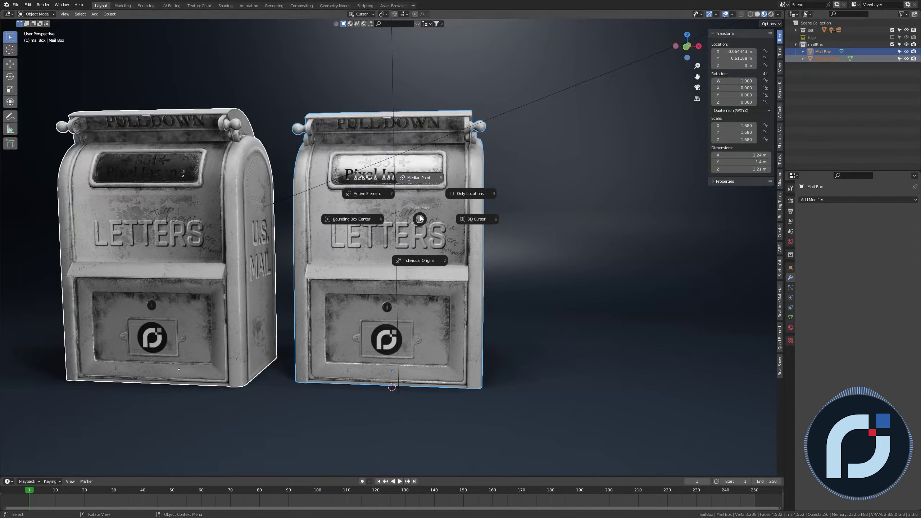
pyautogui.click(409, 182)
pyautogui.press('r')
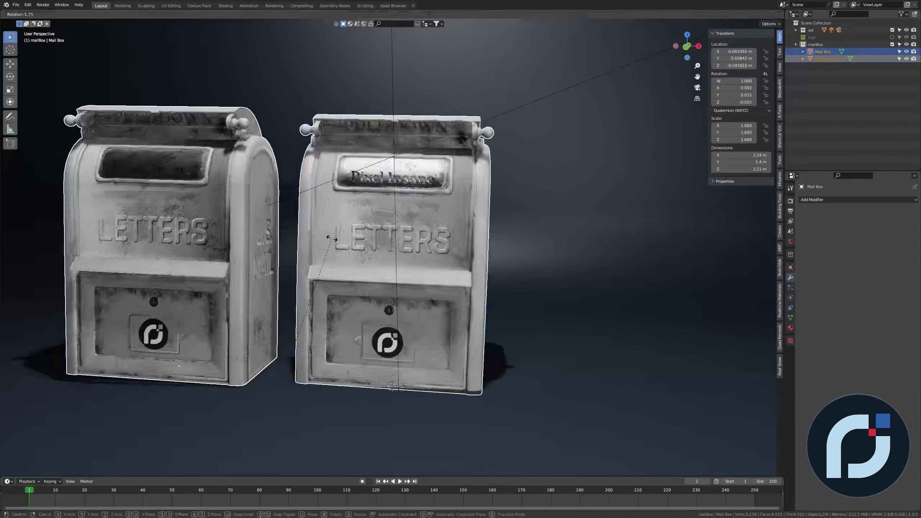
pyautogui.press('Escape')
# - Set the pivot point to Individual Origins and try rotating each mail box around its own origin
pyautogui.press('.')
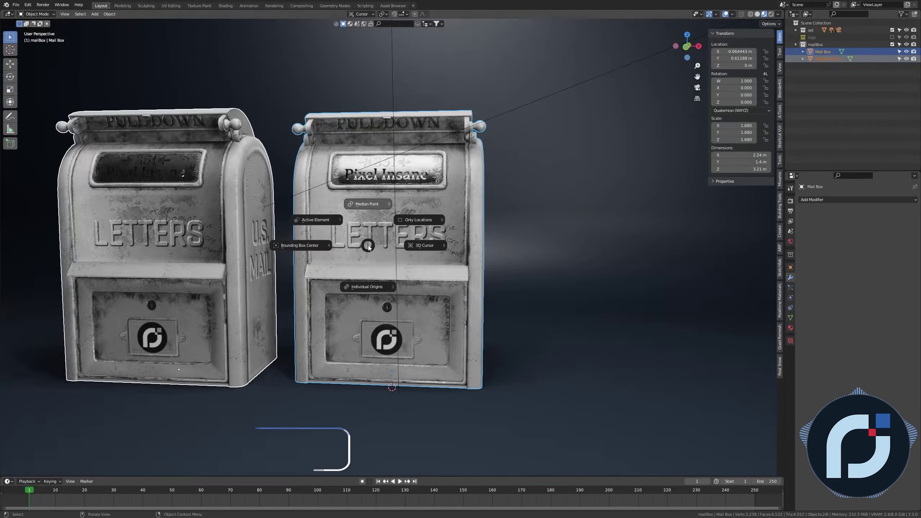
pyautogui.click(372, 274)
pyautogui.press('r')
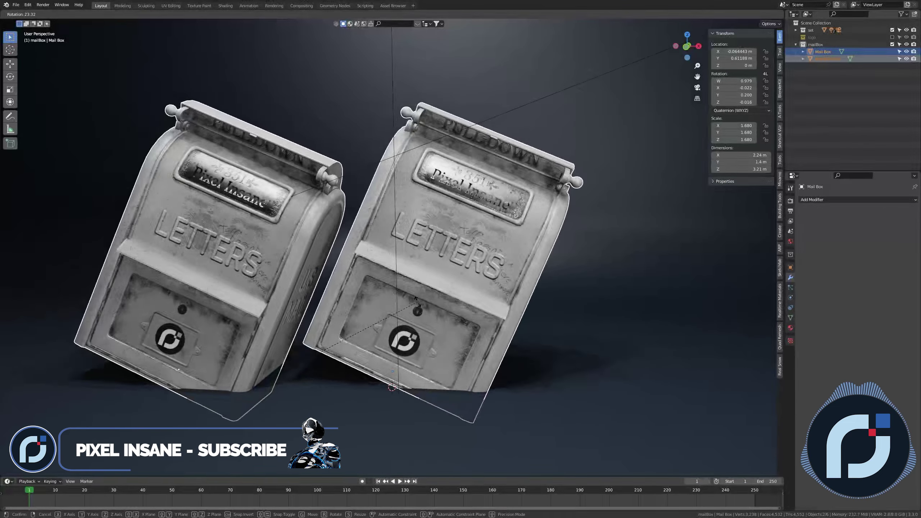
pyautogui.rightClick(391, 281)
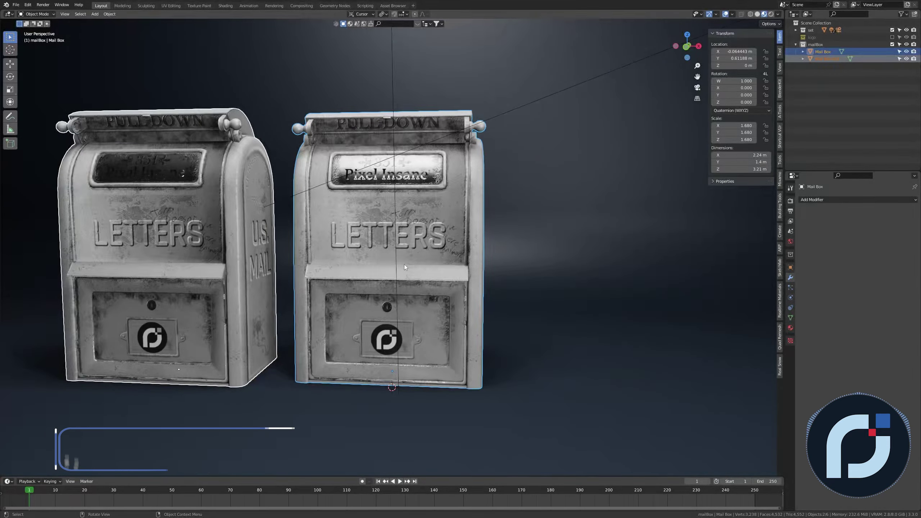
pyautogui.press('r')
pyautogui.rightClick(392, 239)
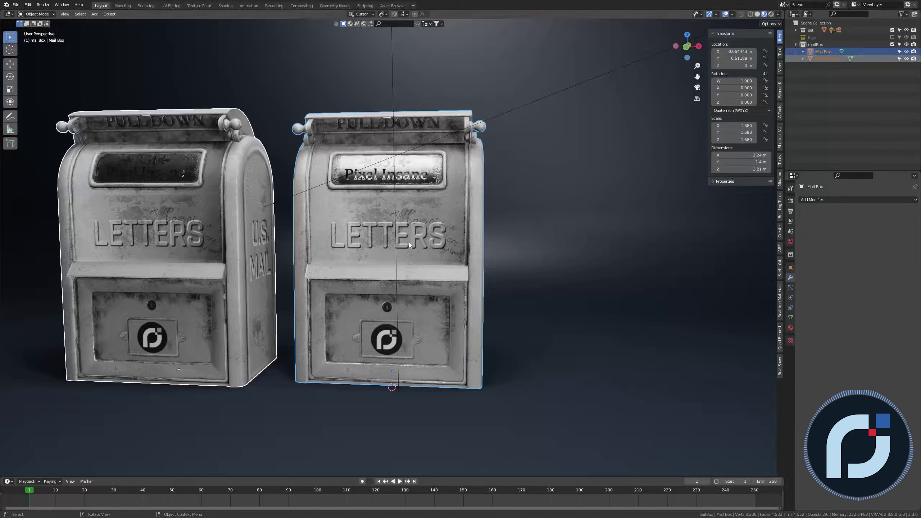
# - Set the pivot point to Active Element and try rotating both mail boxes around the original one
pyautogui.press('z')
pyautogui.click(351, 214)
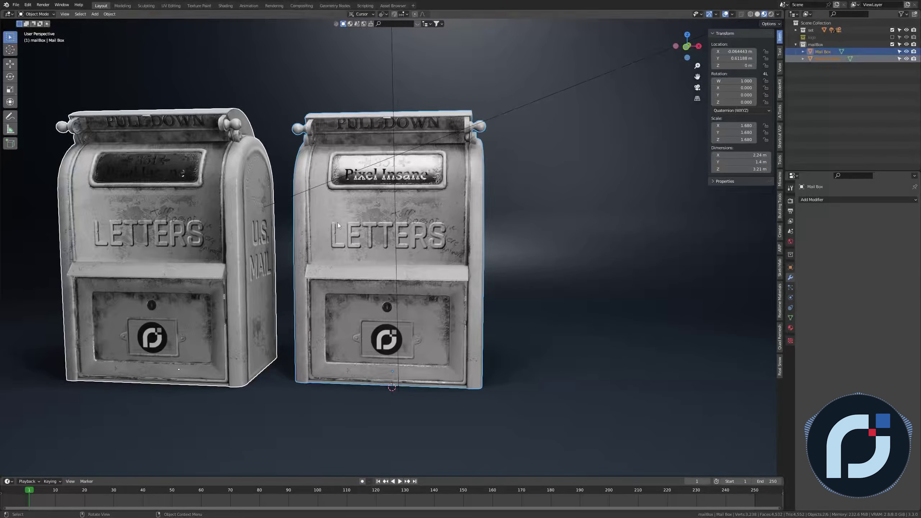
pyautogui.press('r')
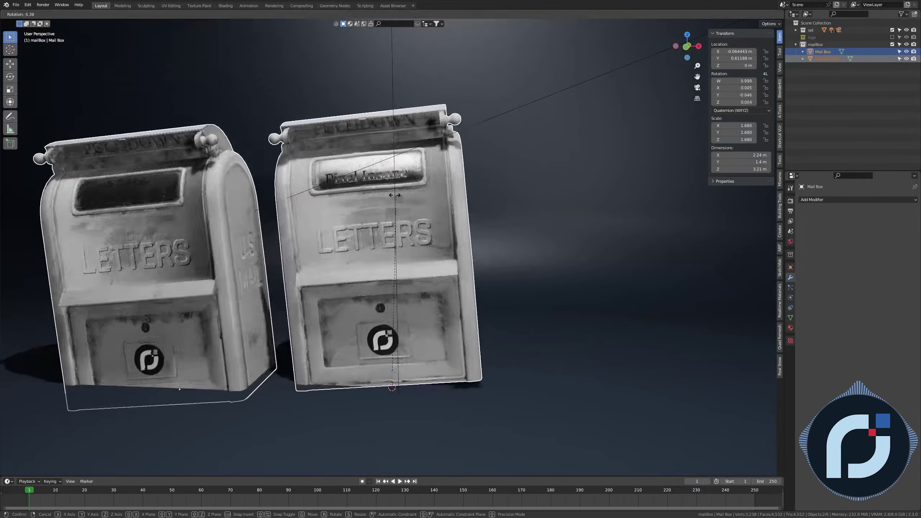
pyautogui.rightClick(417, 191)
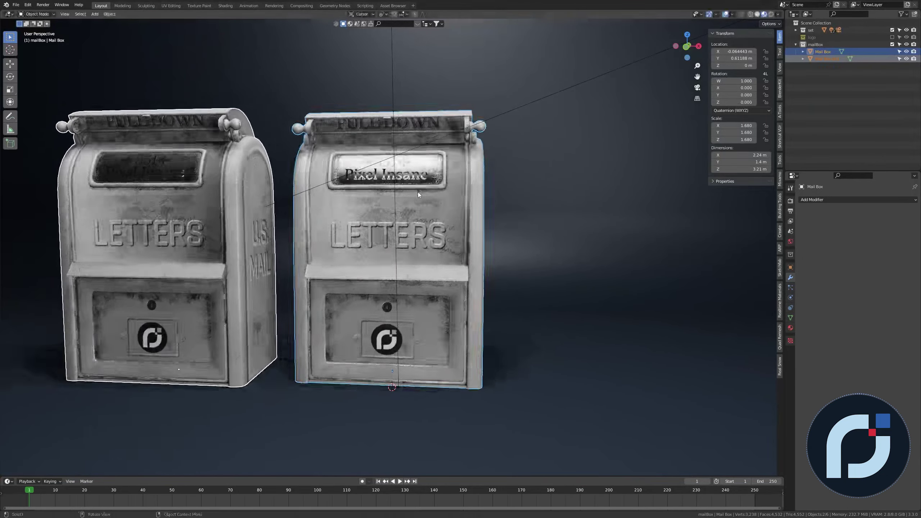
# - Make the duplicated mail box the active object and try rotating both mail boxes around it
pyautogui.click(201, 211)
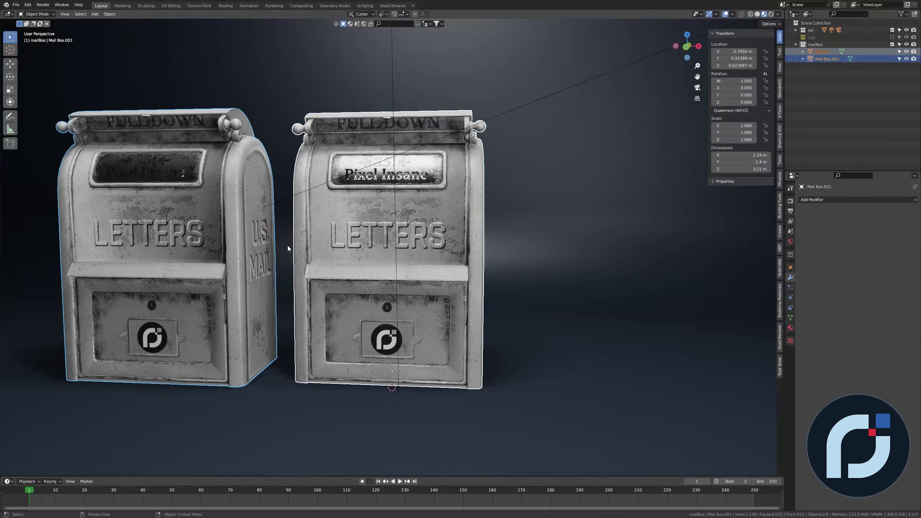
pyautogui.press('r')
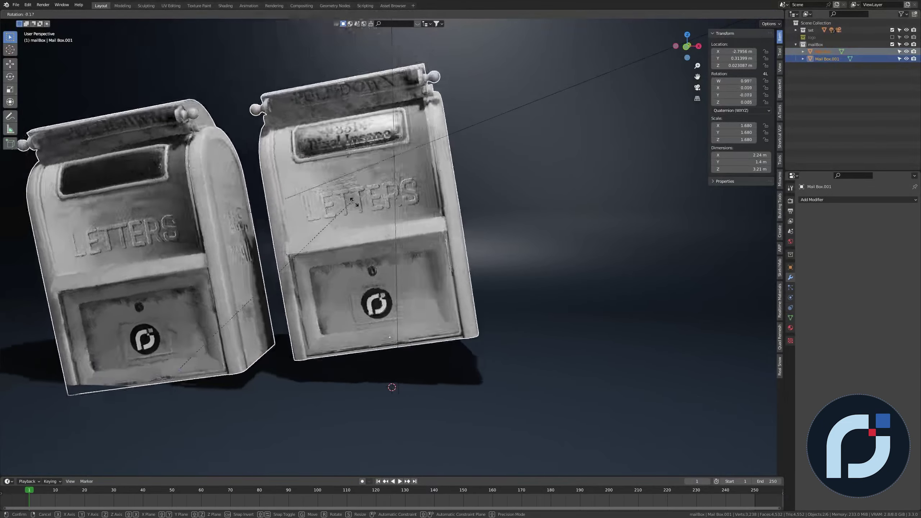
pyautogui.rightClick(353, 202)
# - Set the pivot point to 3D Cursor, reselect and move both mail boxes, and rotate them around the cursor
pyautogui.press('.')
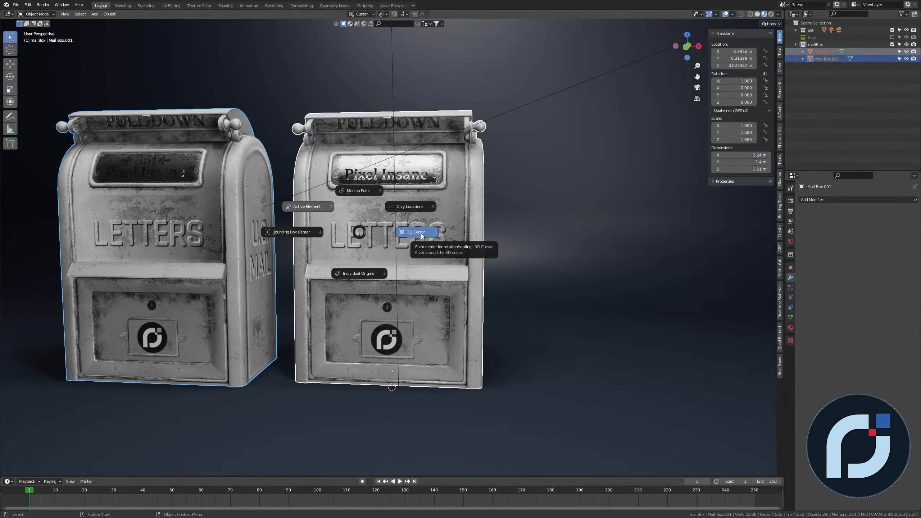
pyautogui.click(421, 236)
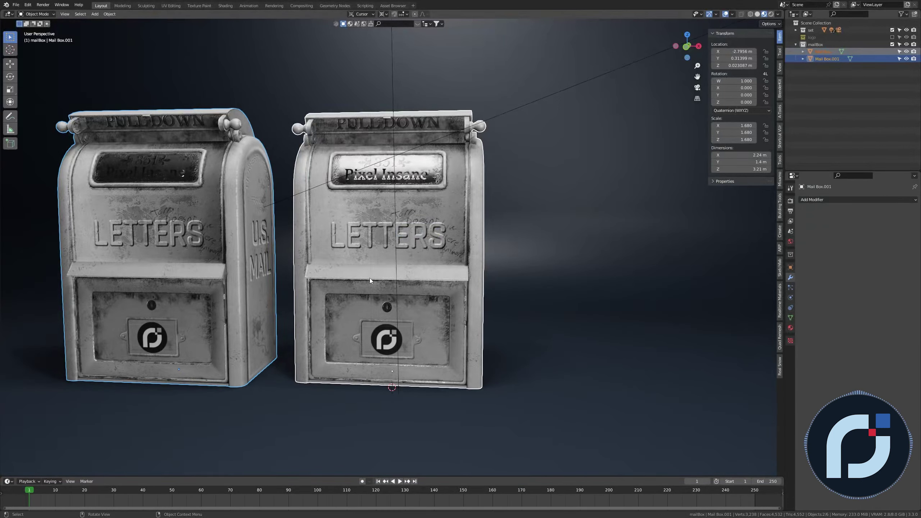
pyautogui.scroll(-4, 370, 278)
pyautogui.click(582, 247)
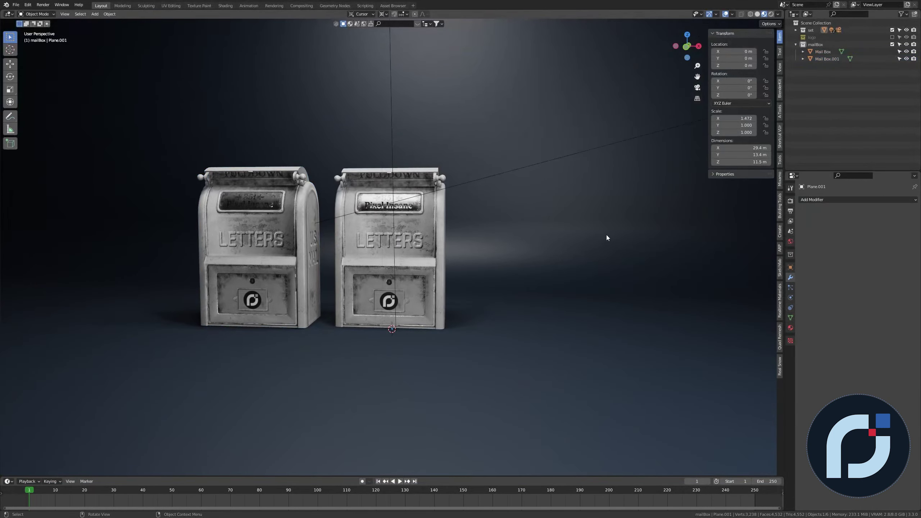
pyautogui.click(371, 263)
pyautogui.keyDown('shift'); pyautogui.click(272, 253); pyautogui.keyUp('shift')
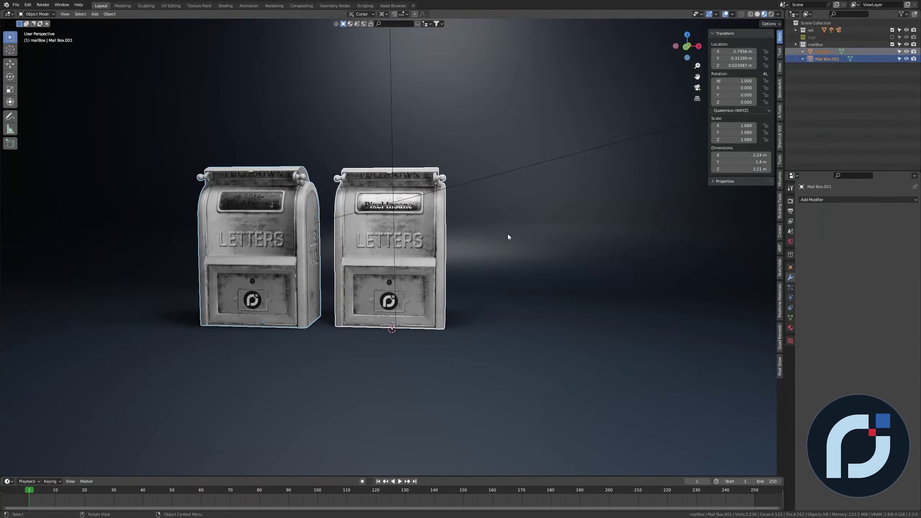
pyautogui.press('g')
pyautogui.click(319, 222)
pyautogui.press('r')
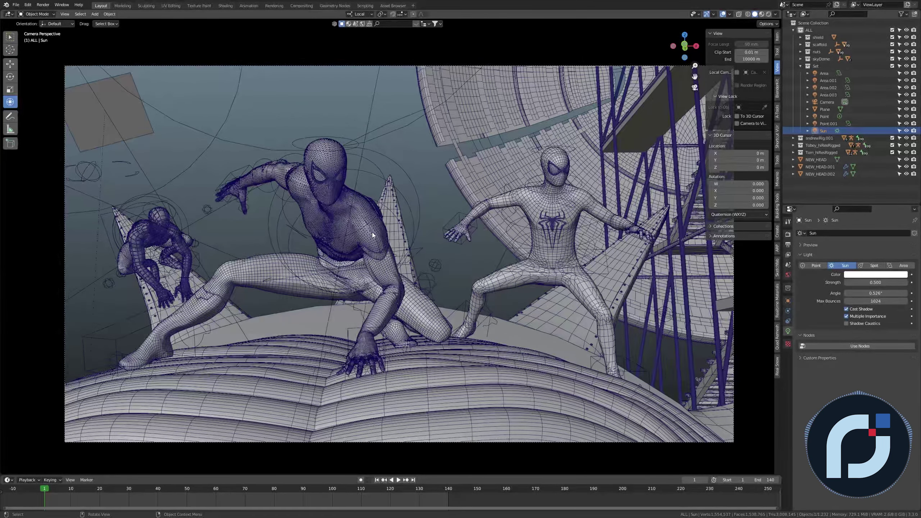
# - Select the crouching character's eye pieces and isolate them in local view
pyautogui.moveTo(355, 233); pyautogui.dragTo(382, 153, button='middle')
pyautogui.scroll(5, 382, 153)
pyautogui.keyDown('shift'); pyautogui.click(382, 153); pyautogui.keyUp('shift')
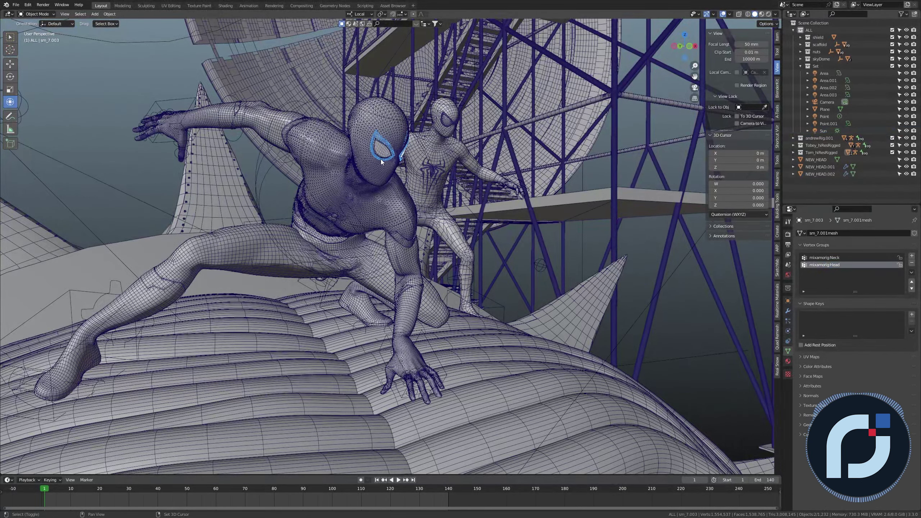
pyautogui.press('KP_Divide')
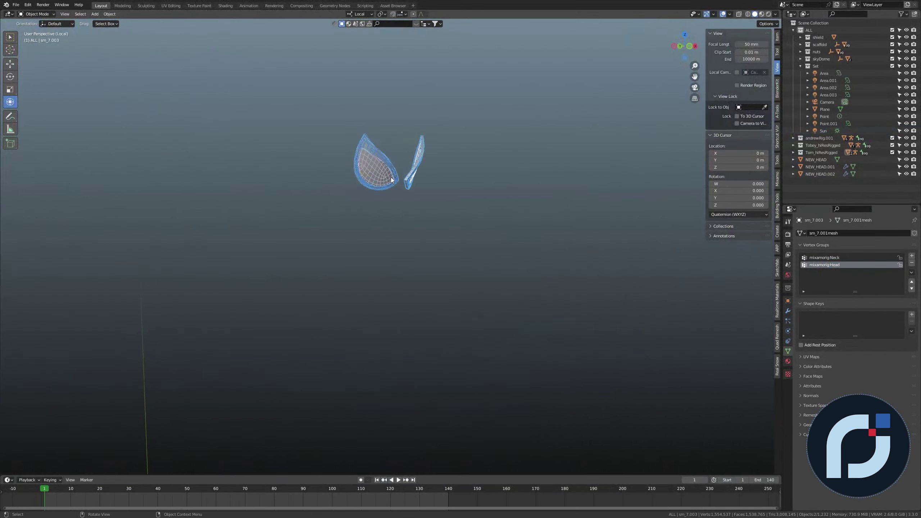
pyautogui.click(391, 177)
pyautogui.scroll(-2, 368, 290)
pyautogui.moveTo(369, 289); pyautogui.dragTo(341, 255, button='middle')
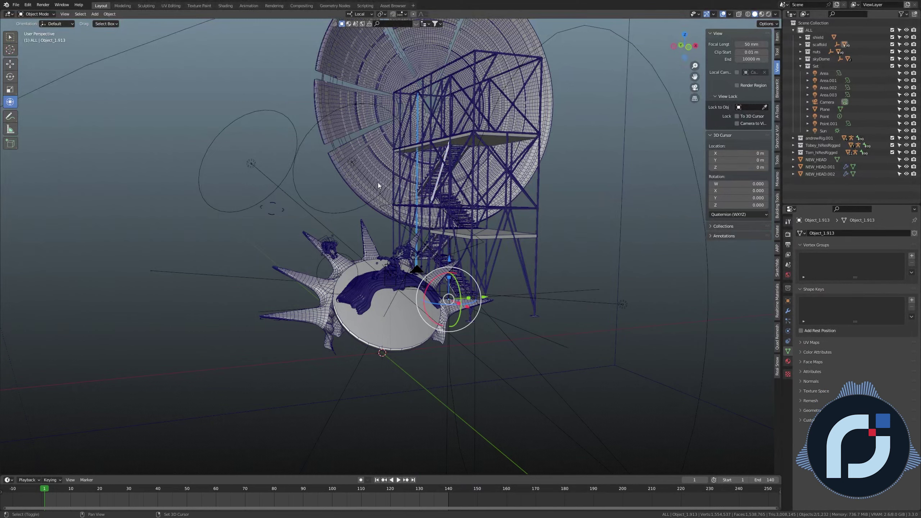
# - Select the large round dish behind the scaffold and toggle local view for it
pyautogui.click(373, 203)
pyautogui.press('KP_Divide')
pyautogui.moveTo(372, 202); pyautogui.dragTo(388, 234, button='middle')
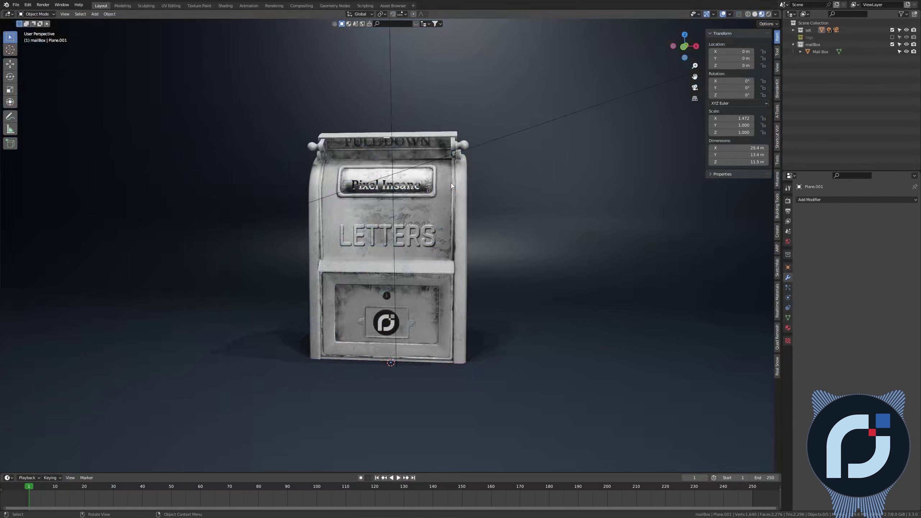
# - Toggle the viewport overlays off and back on in Material Preview shading
pyautogui.press('z')
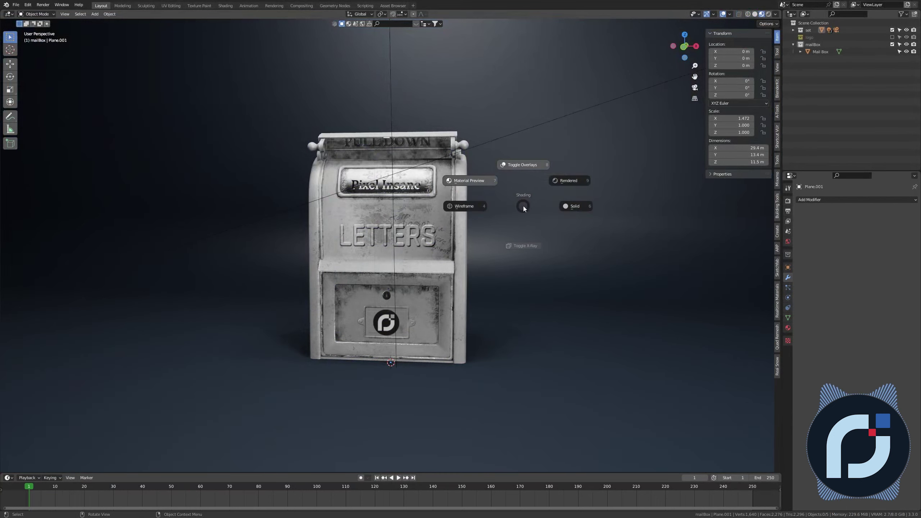
pyautogui.click(518, 170)
pyautogui.scroll(-3, 516, 194)
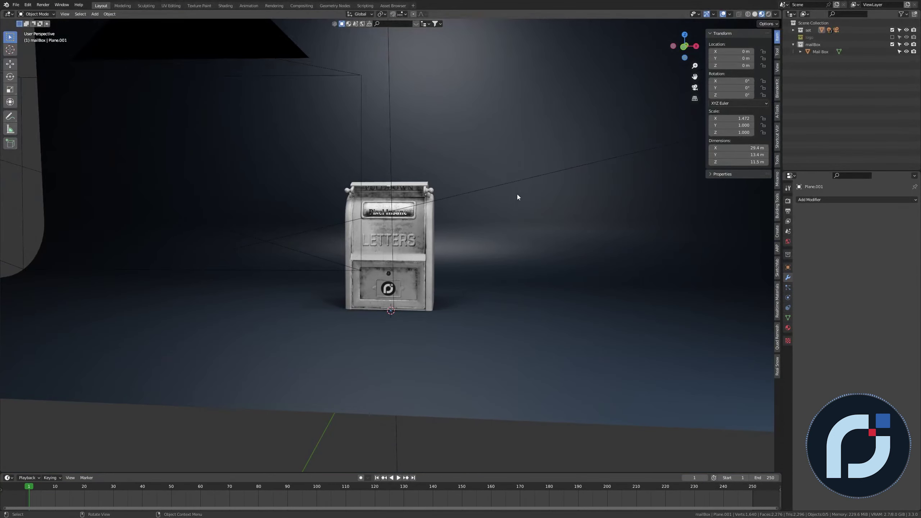
pyautogui.press('z')
pyautogui.click(519, 157)
pyautogui.press('z')
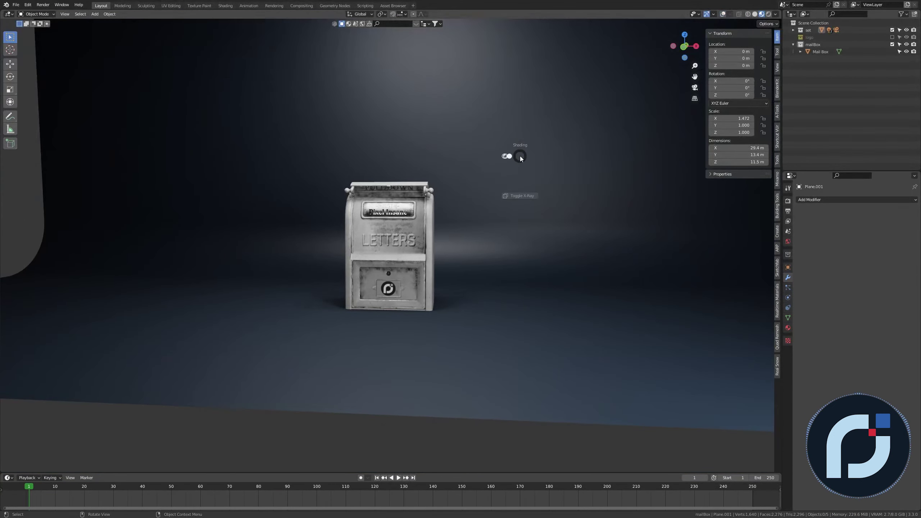
pyautogui.click(522, 121)
# - Switch the viewport to Rendered shading and toggle the overlays off and back on
pyautogui.press('z')
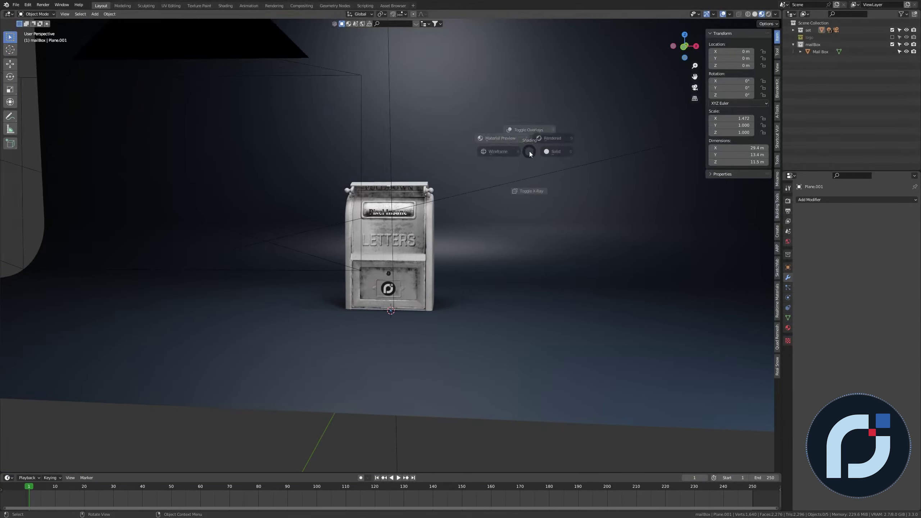
pyautogui.click(563, 131)
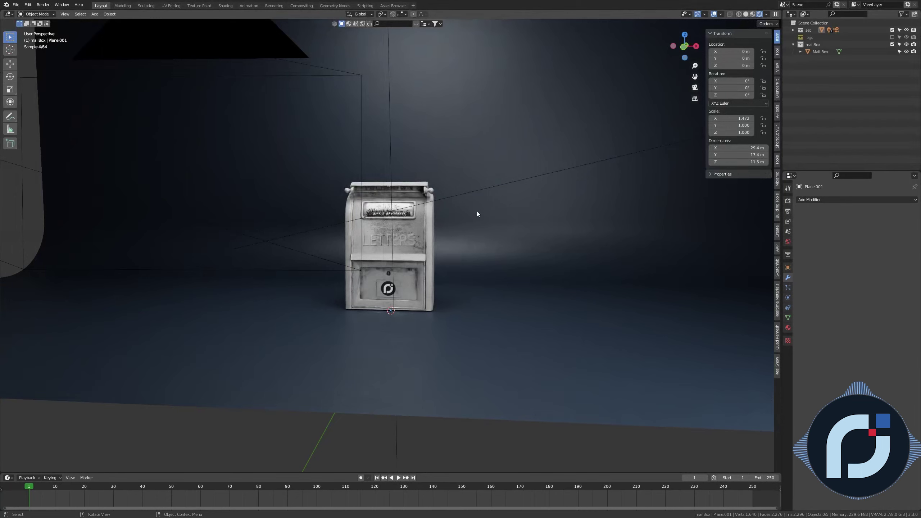
pyautogui.press('z')
pyautogui.click(479, 173)
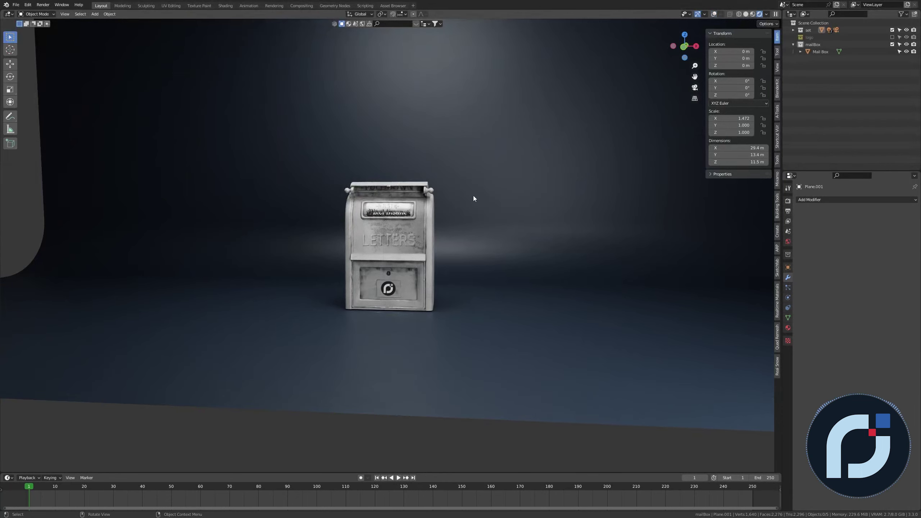
pyautogui.press('z')
pyautogui.click(462, 163)
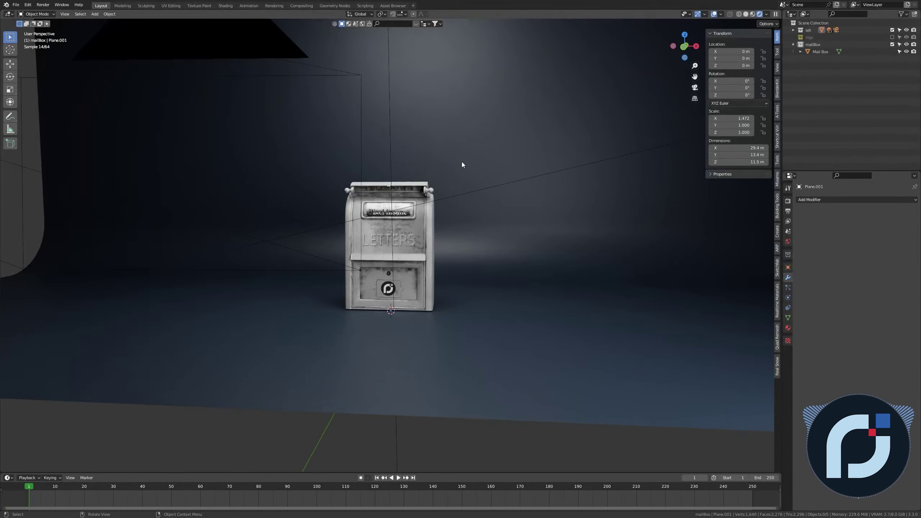
# - Set the viewport shading to Material Preview and frame the mail box more closely
pyautogui.press('z')
pyautogui.click(414, 150)
pyautogui.scroll(5, 401, 178)
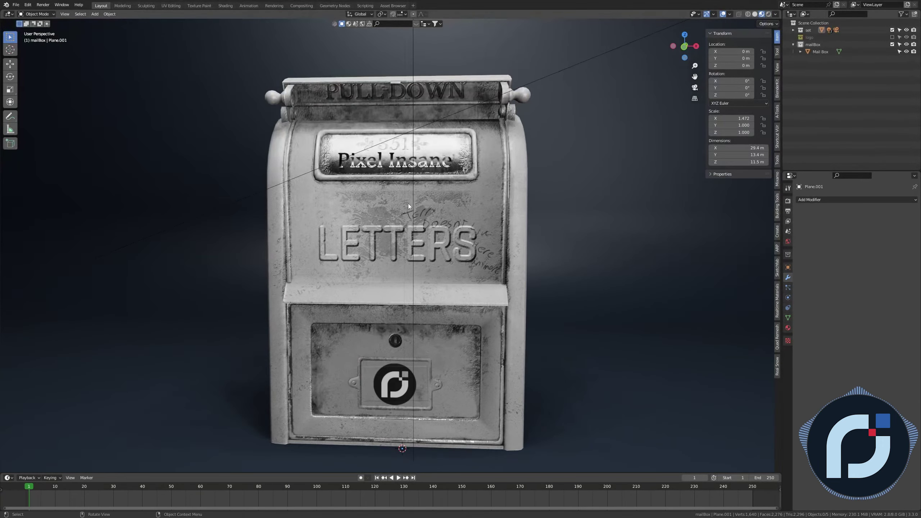
pyautogui.scroll(-1, 366, 210)
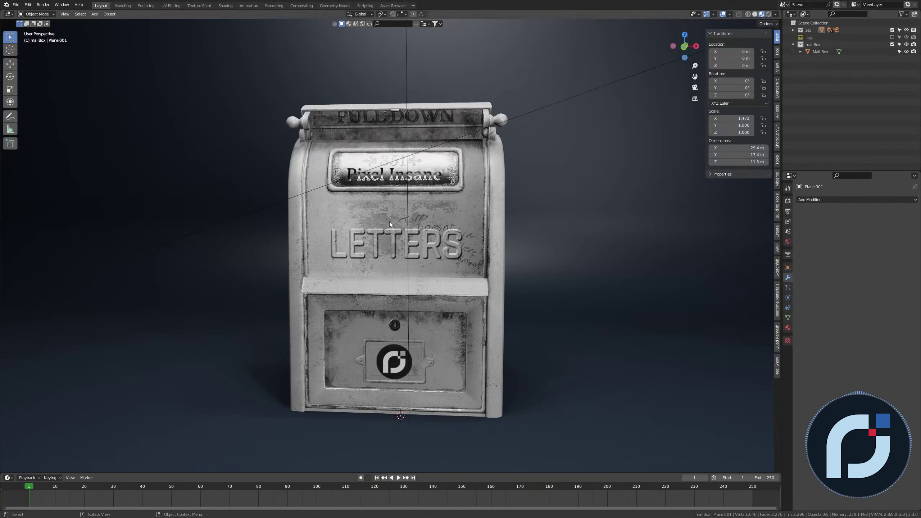
# - Toggle between Wireframe and Material Preview shading twice
pyautogui.hotkey('shift', 'z')
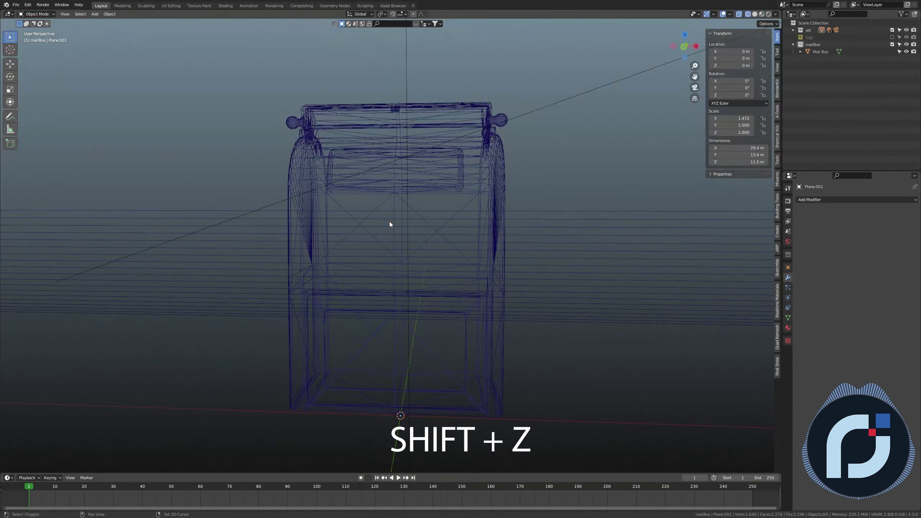
pyautogui.hotkey('shift', 'z')
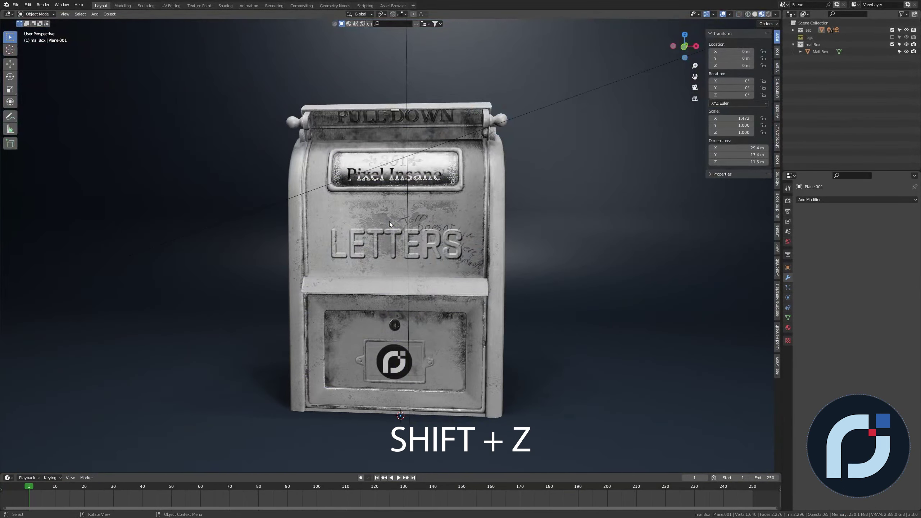
pyautogui.hotkey('shift', 'z')
pyautogui.hotkey('shift', 'z')
# - Switch the viewport to Solid shading and toggle repeatedly between Wireframe and Solid
pyautogui.press('z')
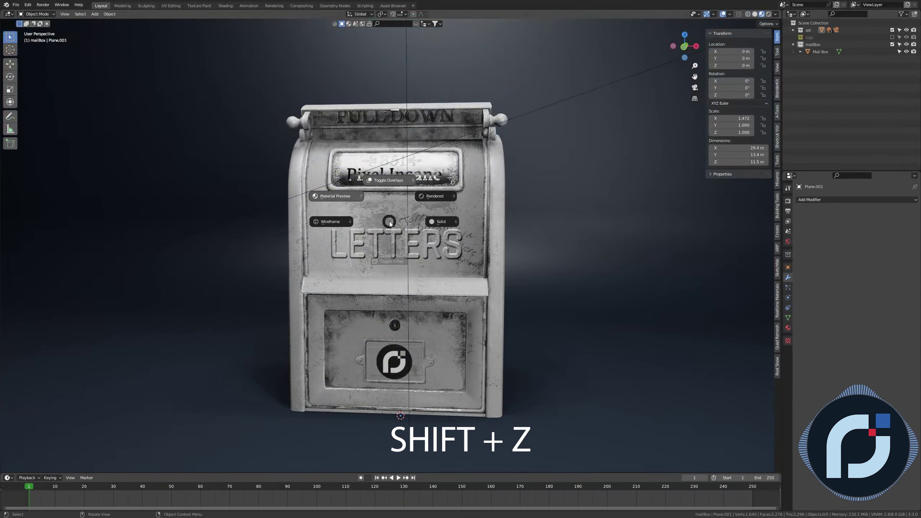
pyautogui.click(437, 221)
pyautogui.hotkey('shift', 'z')
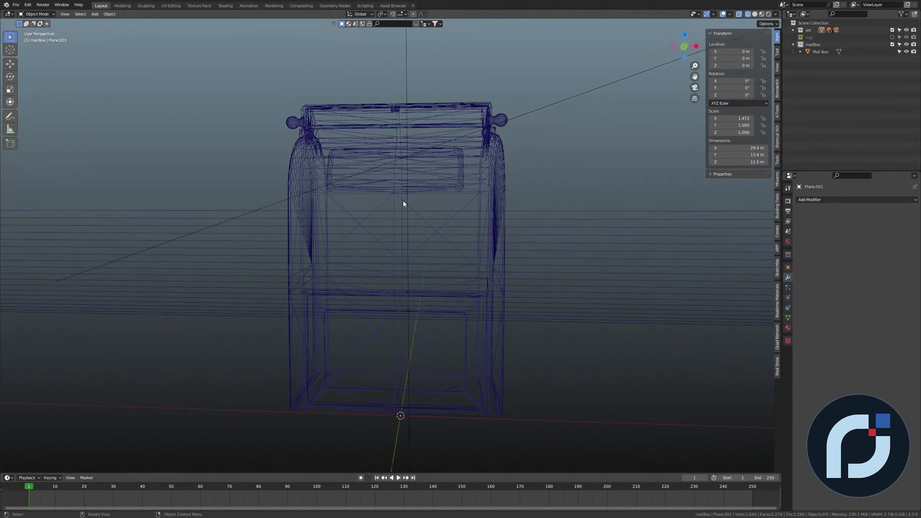
pyautogui.hotkey('shift', 'z')
pyautogui.hotkey('shift', 'z')
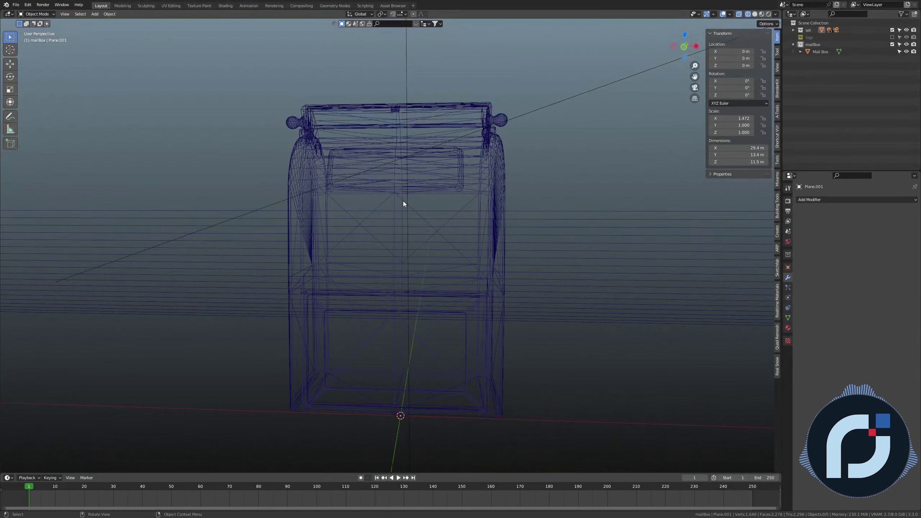
pyautogui.hotkey('shift', 'z')
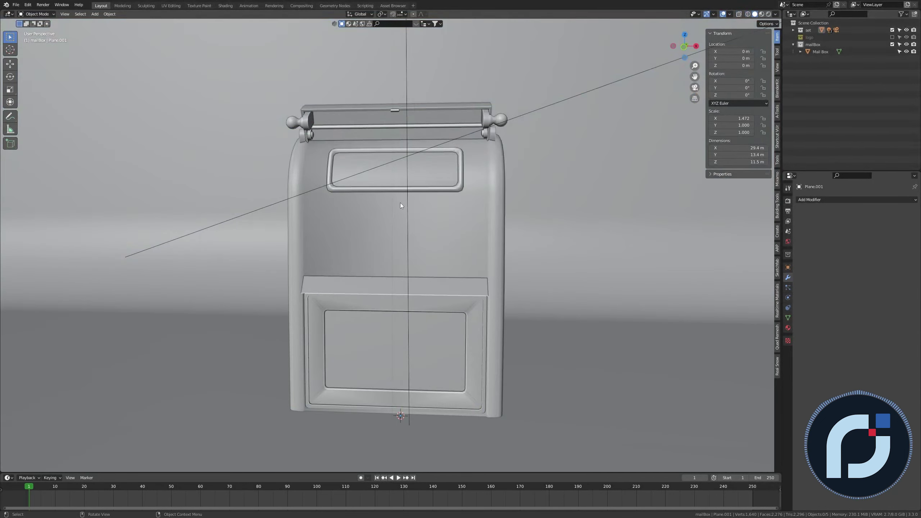
# - Toggle Wireframe shading once more and return the viewport to Material Preview
pyautogui.press('z')
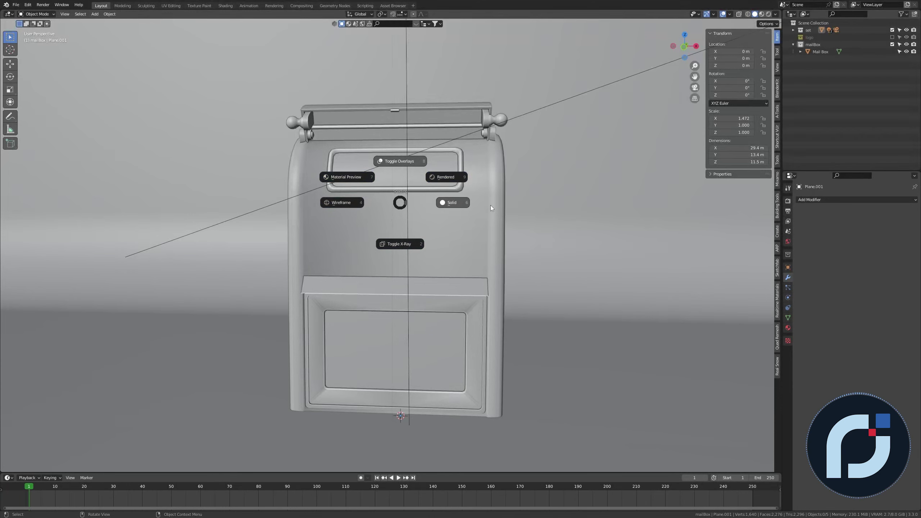
pyautogui.hotkey('shift', 'z')
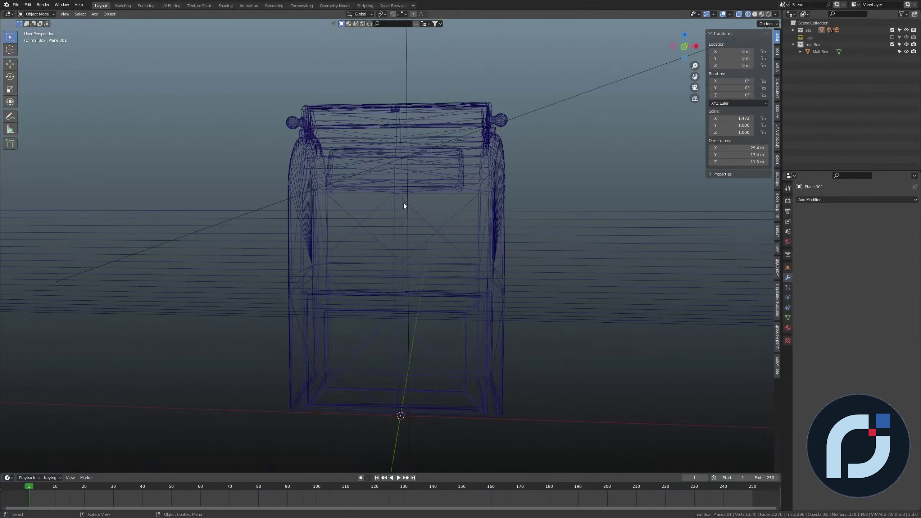
pyautogui.hotkey('shift', 'z')
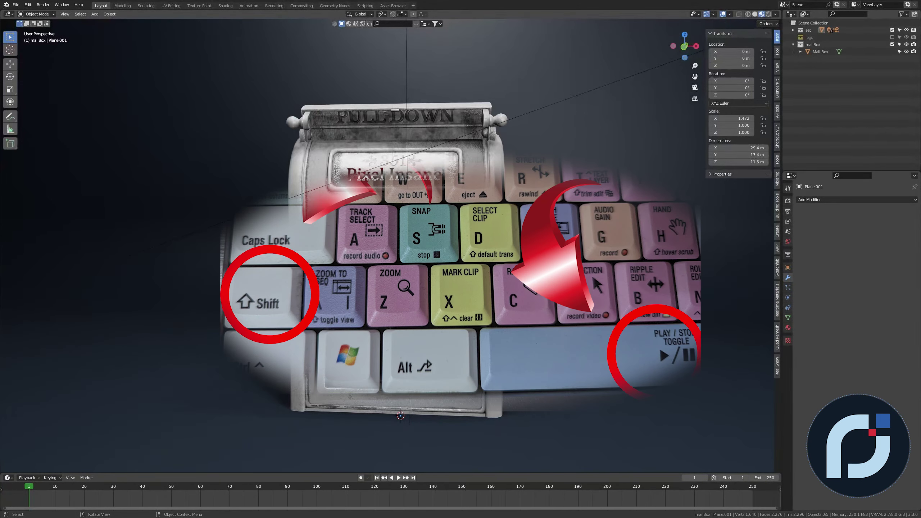
# - Select the mail box, activate the Move tool and try moving the mail box along the X axis
pyautogui.click(397, 198)
pyautogui.hotkey('shift', 'space')
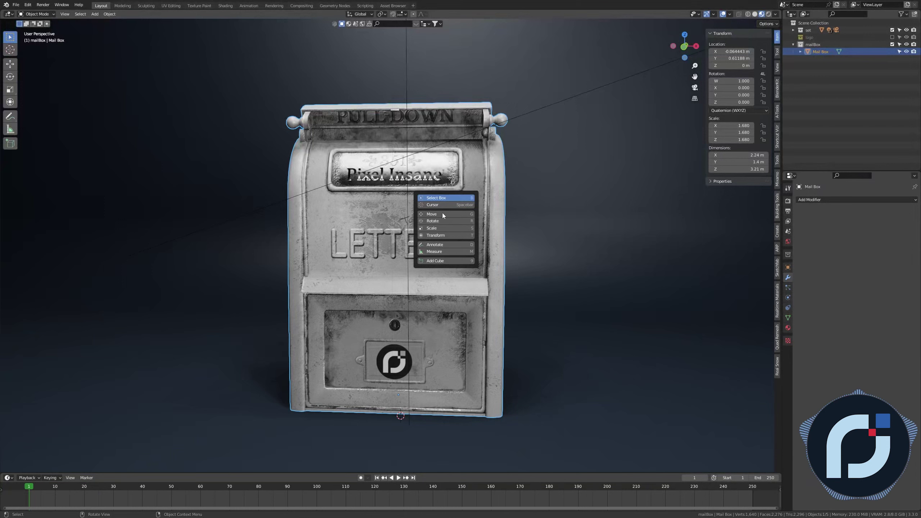
pyautogui.hotkey('shift', 'space')
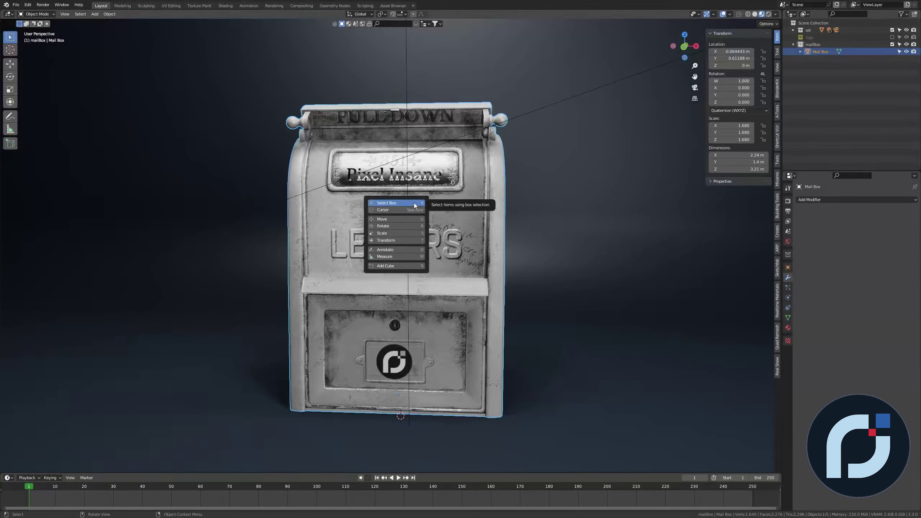
pyautogui.press('Escape')
pyautogui.hotkey('shift', 'space')
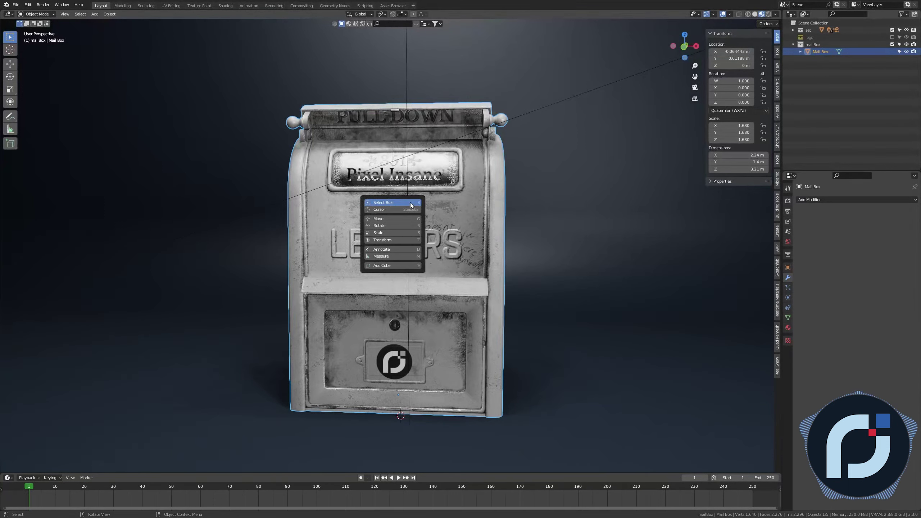
pyautogui.click(395, 218)
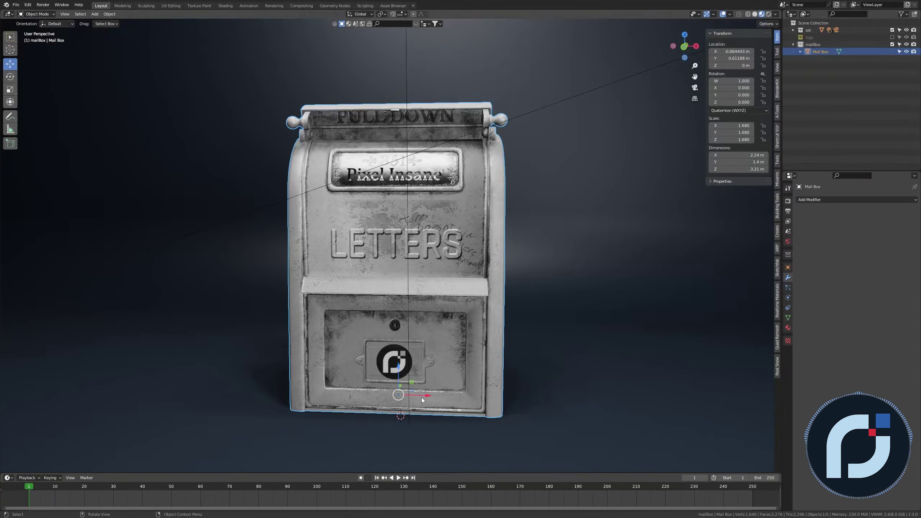
pyautogui.moveTo(431, 395); pyautogui.dragTo(549, 385)
pyautogui.rightClick(549, 385)
# - Activate the Rotate tool and trackball-rotate the mail box by about -36.7° and -32.1°
pyautogui.hotkey('shift', 'space')
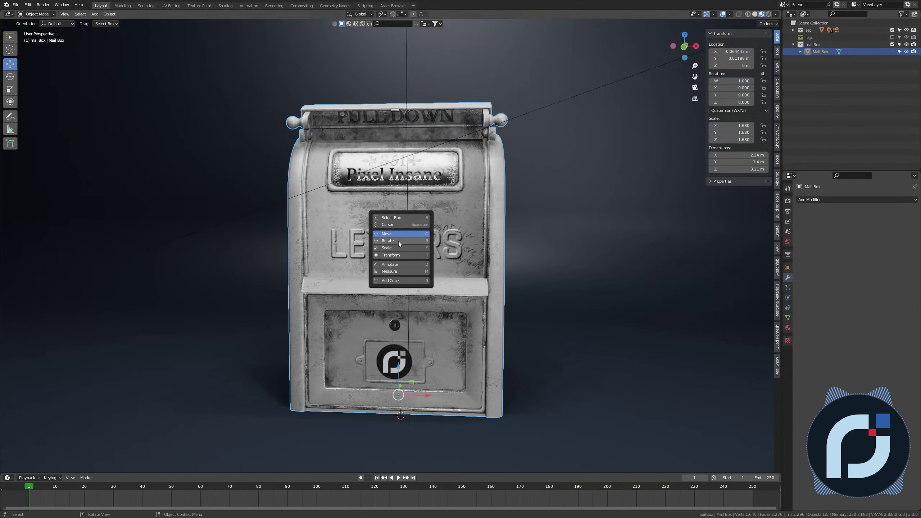
pyautogui.click(399, 241)
pyautogui.moveTo(417, 385); pyautogui.dragTo(430, 262)
pyautogui.hotkey('shift', 'space')
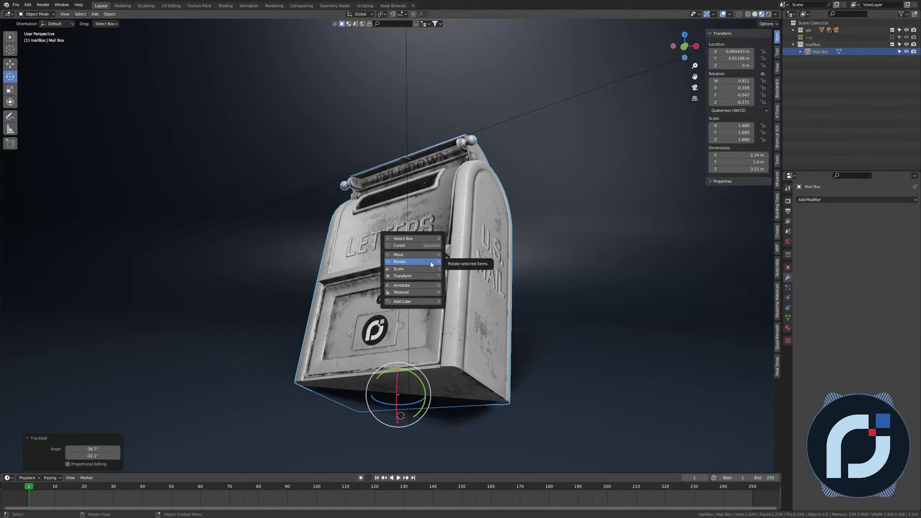
pyautogui.press('Escape')
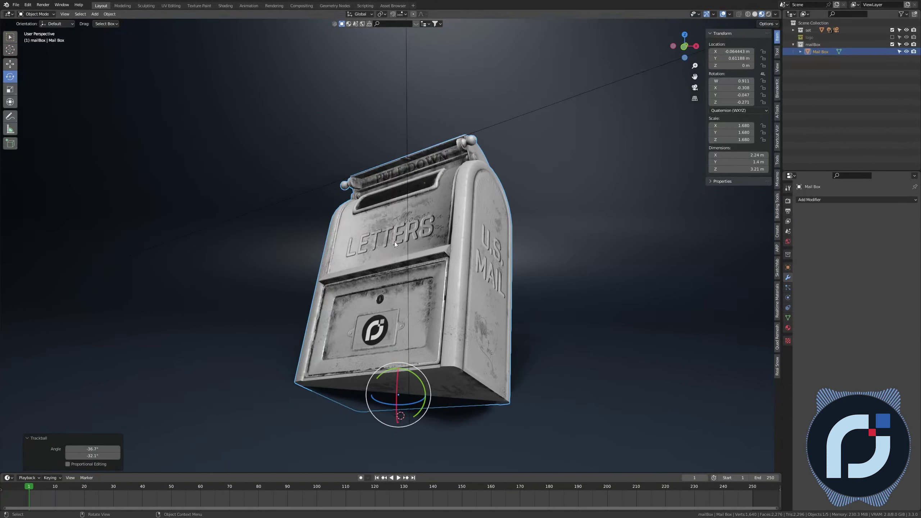
# - Activate the Scale tool for the tilted mail box
pyautogui.hotkey('shift', 'space')
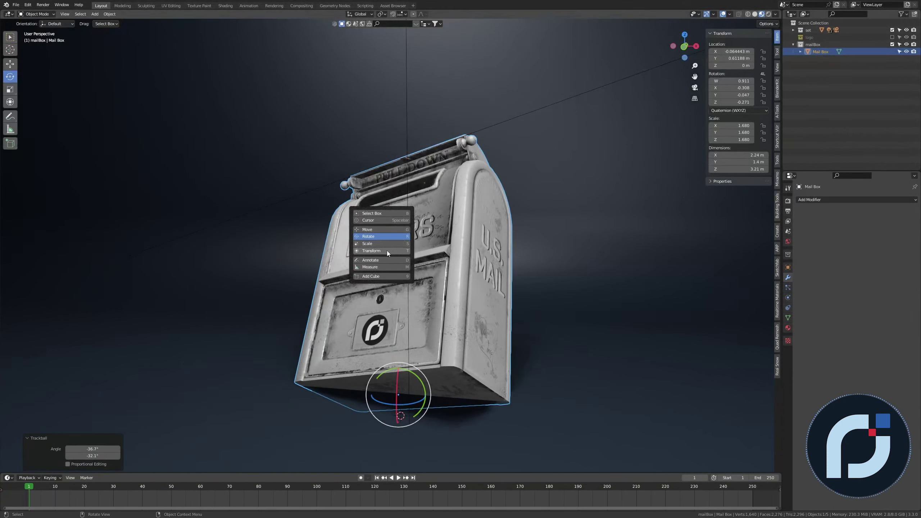
pyautogui.click(389, 244)
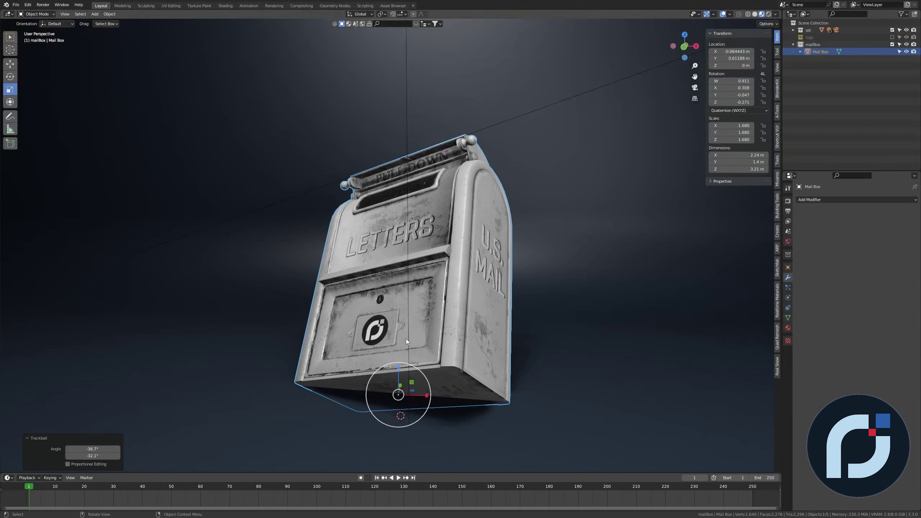
pyautogui.hotkey('shift', 'space')
pyautogui.click(405, 242)
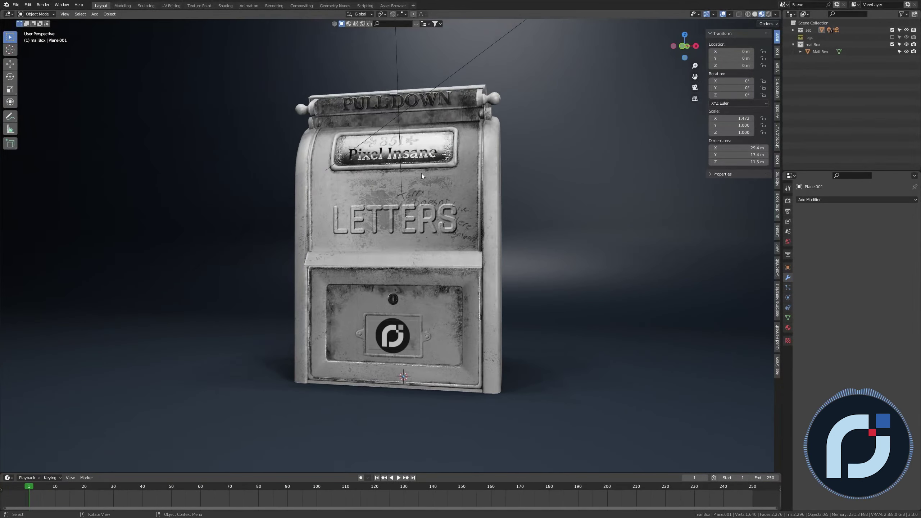
# - Maximize the 3D viewport and view the mail box from another angle
pyautogui.hotkey('ctrl', 'space')
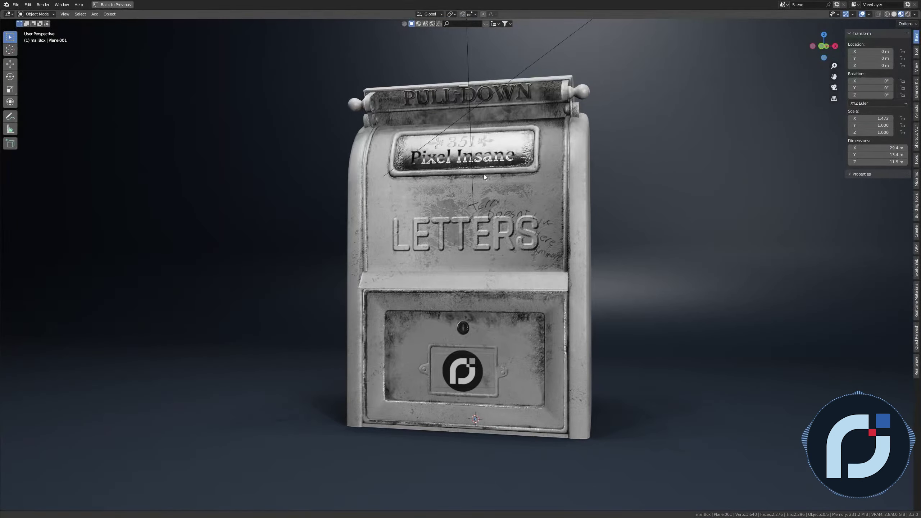
pyautogui.moveTo(484, 174); pyautogui.dragTo(542, 203, button='middle')
pyautogui.scroll(-3, 455, 166)
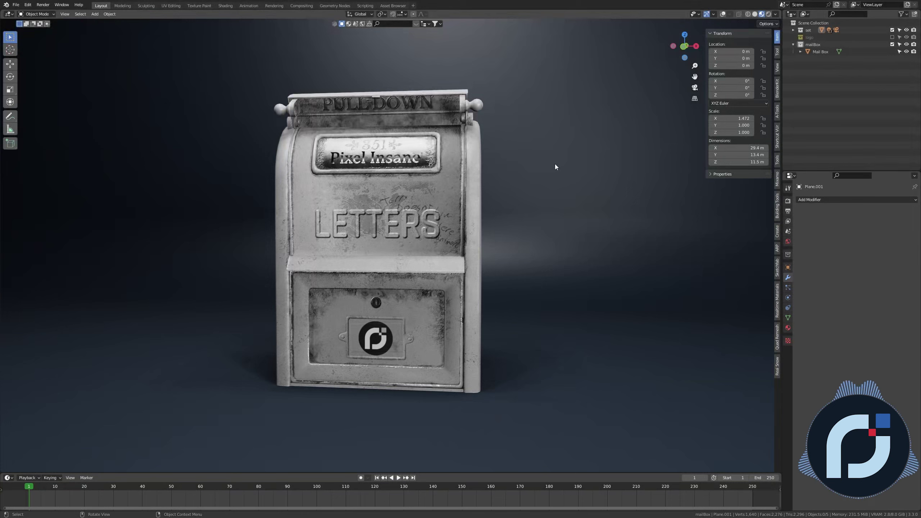